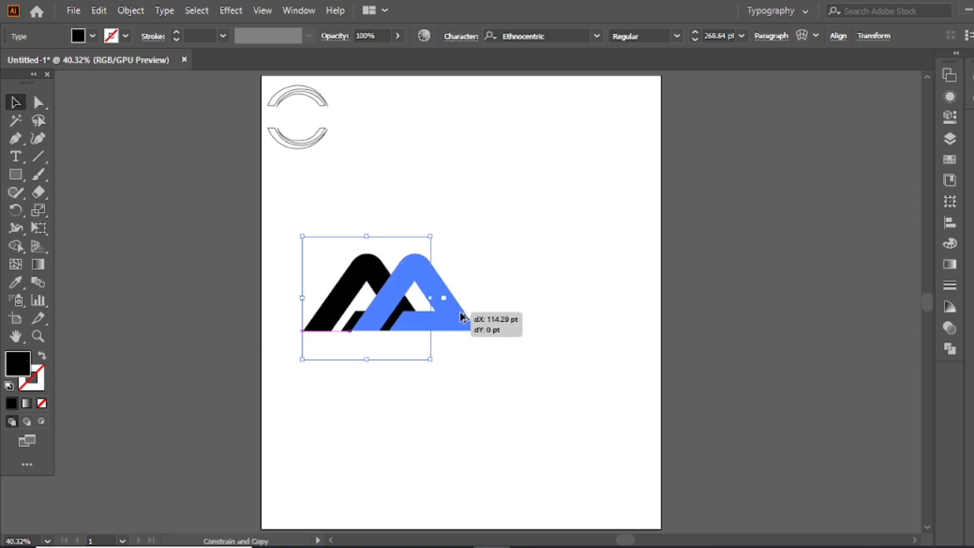
Change the duplicated letter next to the A into an S.
{"action": "key", "text": "t"}
{"action": "double_click", "coordinate": [477, 303]}
{"action": "type", "text": "S"}
{"action": "left_click", "coordinate": [15, 102]}
Duplicate the S to its right in line with the other letters and change the copy into a K.
{"action": "left_click", "coordinate": [495, 306]}
{"action": "left_click_drag", "start_coordinate": [495, 305], "coordinate": [598, 300]}
{"action": "key", "text": "t"}
{"action": "double_click", "coordinate": [581, 288]}
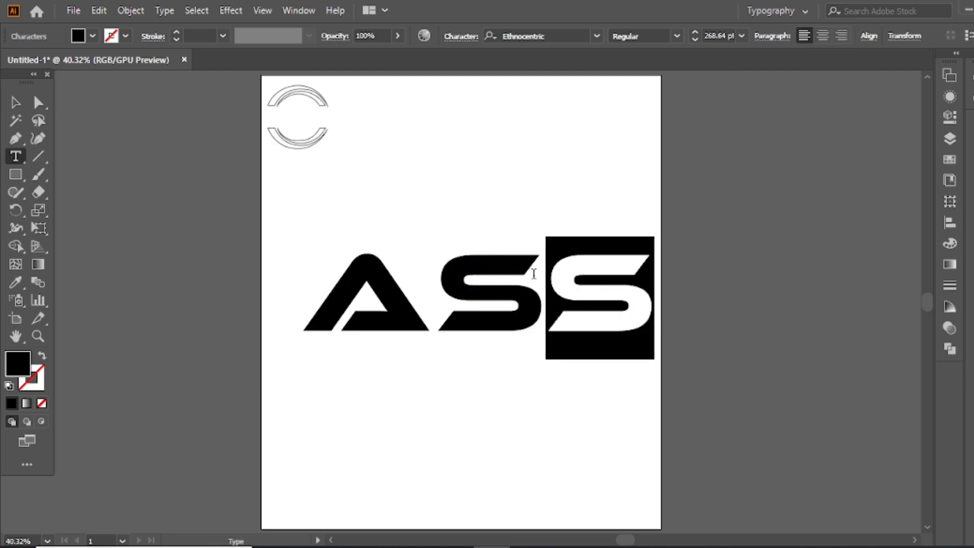
{"action": "type", "text": "K"}
{"action": "left_click", "coordinate": [15, 102]}
{"action": "left_click", "coordinate": [564, 204]}
{"action": "mouse_move", "coordinate": [513, 286]}
{"action": "left_mouse_down"}
{"action": "mouse_move", "coordinate": [500, 286]}
{"action": "mouse_move", "coordinate": [517, 284]}
{"action": "left_mouse_up"}
{"action": "key", "text": "ctrl+z"}
{"action": "left_click_drag", "start_coordinate": [565, 196], "coordinate": [480, 300]}
{"action": "left_click", "coordinate": [541, 170]}
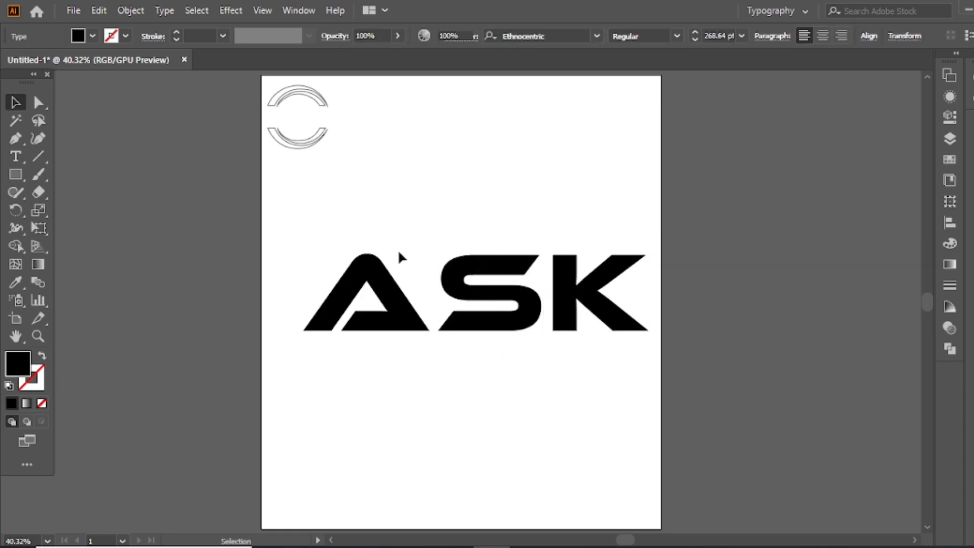
Reflect the letter A across the vertical axis and move it back into place in front of the S.
{"action": "left_click", "coordinate": [381, 279]}
{"action": "right_click", "coordinate": [389, 240]}
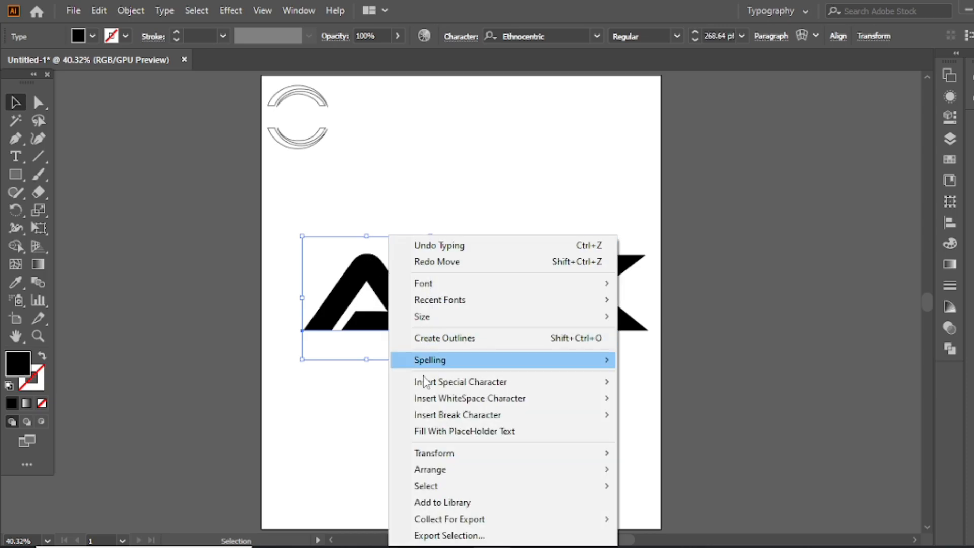
{"action": "mouse_move", "coordinate": [602, 453]}
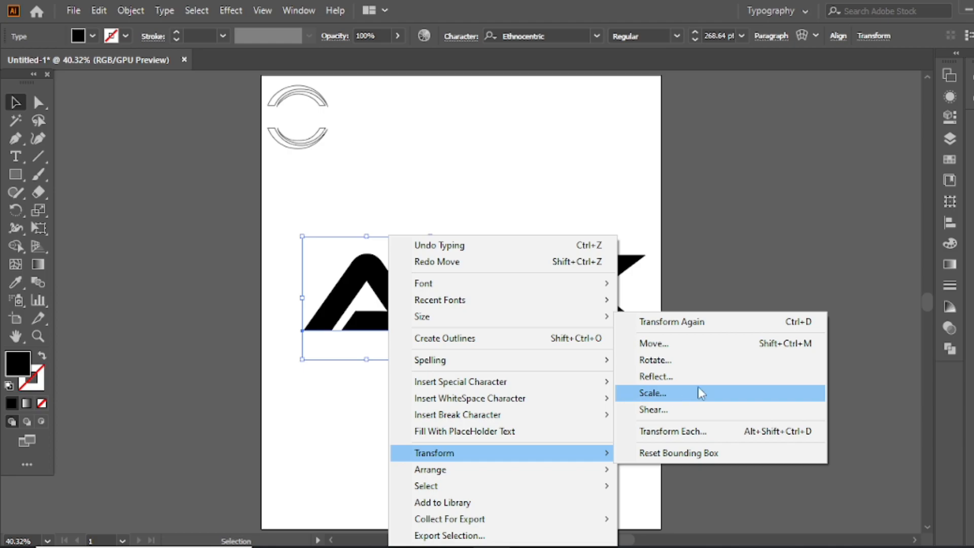
{"action": "left_click", "coordinate": [659, 382]}
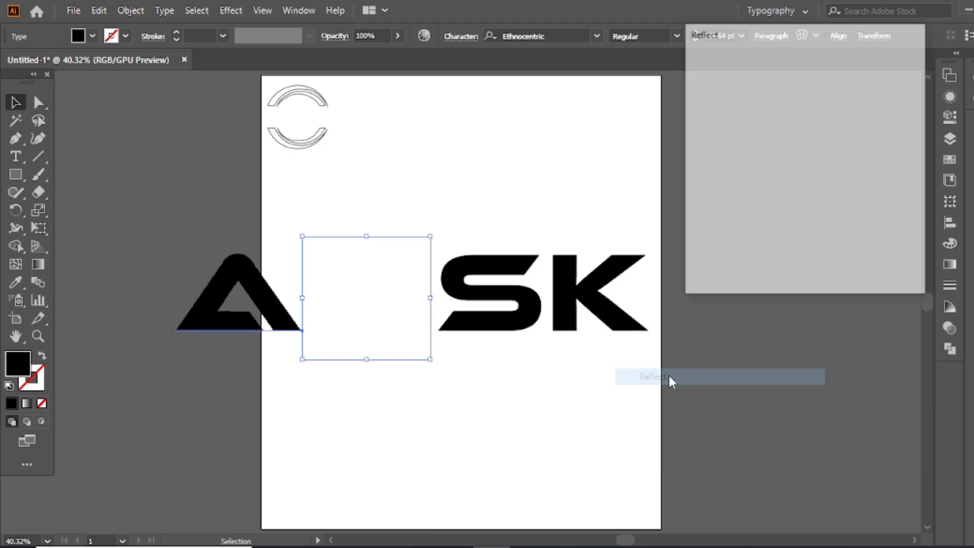
{"action": "left_click_drag", "start_coordinate": [751, 41], "coordinate": [578, 40]}
{"action": "left_click", "coordinate": [538, 231]}
{"action": "left_click", "coordinate": [538, 231]}
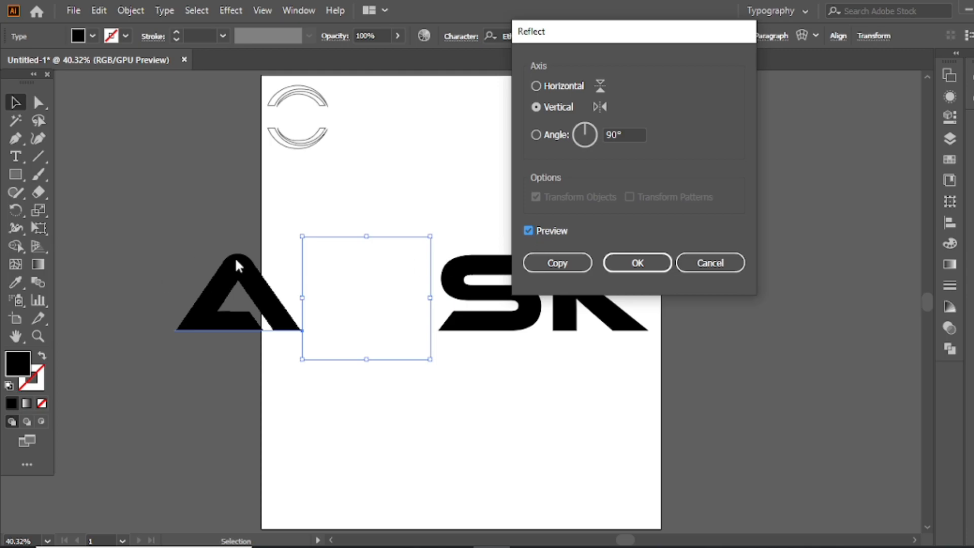
{"action": "left_click", "coordinate": [637, 261]}
{"action": "left_click_drag", "start_coordinate": [258, 287], "coordinate": [392, 287]}
{"action": "left_click", "coordinate": [406, 257]}
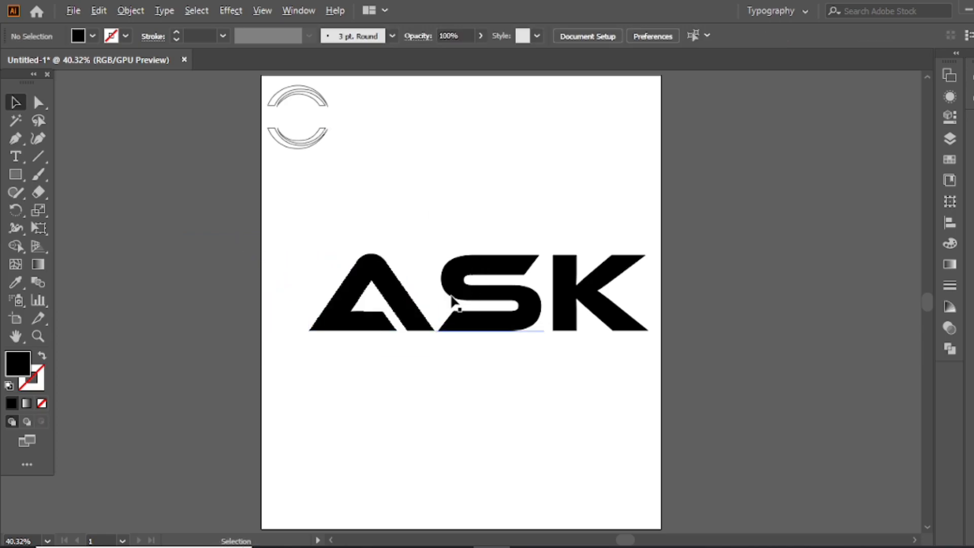
Shift the S leftwards so it meets the foot of the A, then bring the K close up to the S.
{"action": "scroll", "coordinate": [454, 294], "scroll_direction": "up", "scroll_amount": 4}
{"action": "scroll", "coordinate": [458, 306], "scroll_direction": "down", "scroll_amount": 5}
{"action": "left_click_drag", "start_coordinate": [513, 295], "coordinate": [476, 293]}
{"action": "left_click", "coordinate": [495, 197]}
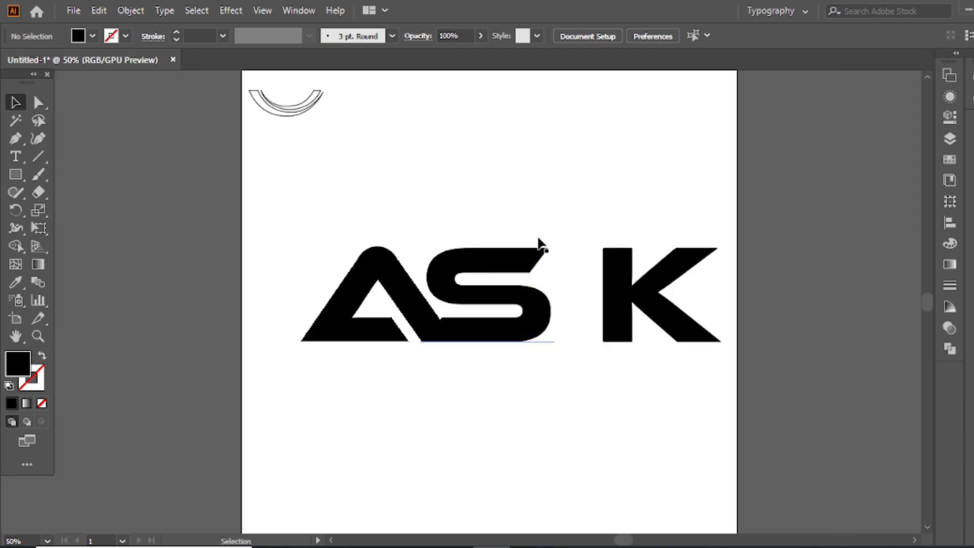
{"action": "left_click_drag", "start_coordinate": [618, 278], "coordinate": [570, 280]}
{"action": "key", "text": "Left"}
{"action": "key", "text": "Left"}
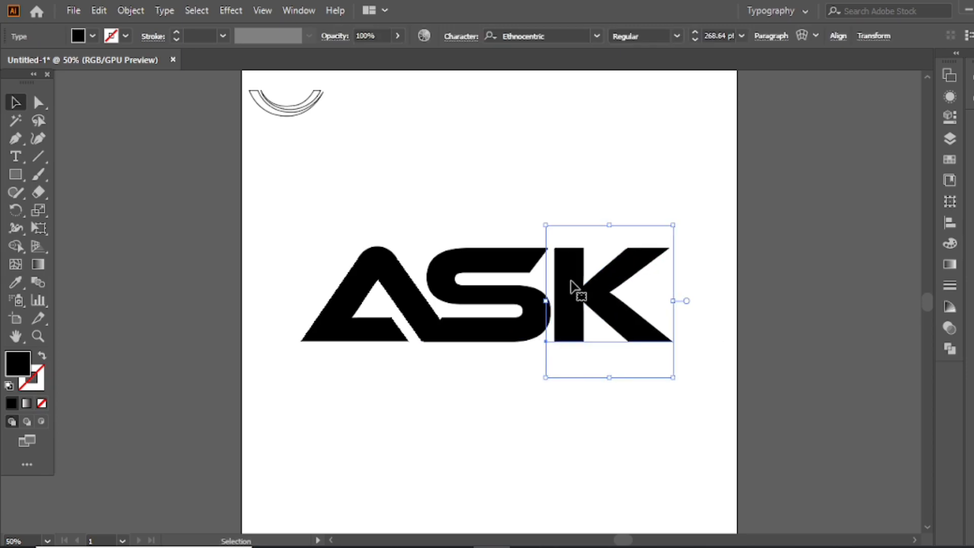
{"action": "left_click", "coordinate": [587, 206]}
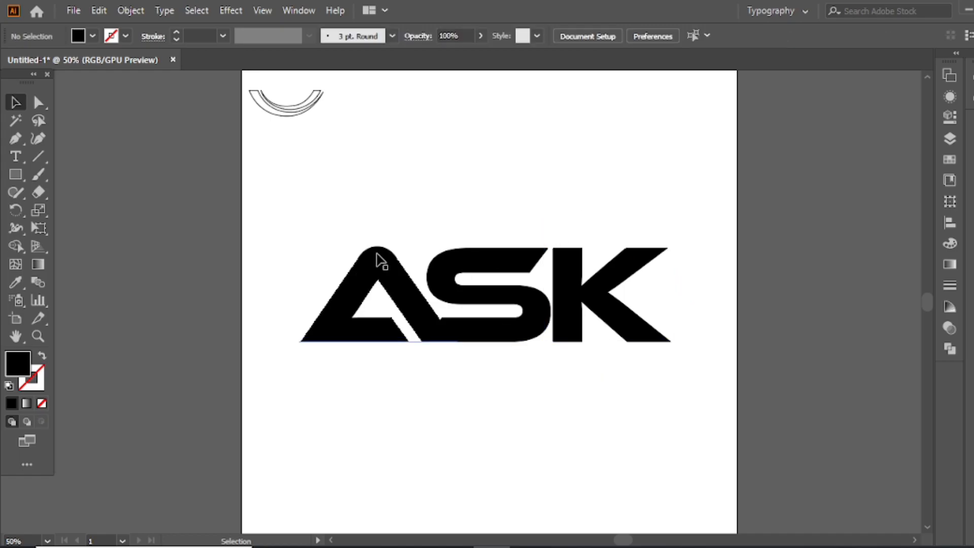
Expand the A, S and K text into shapes with the Object and Fill options on.
{"action": "left_click_drag", "start_coordinate": [593, 174], "coordinate": [403, 339]}
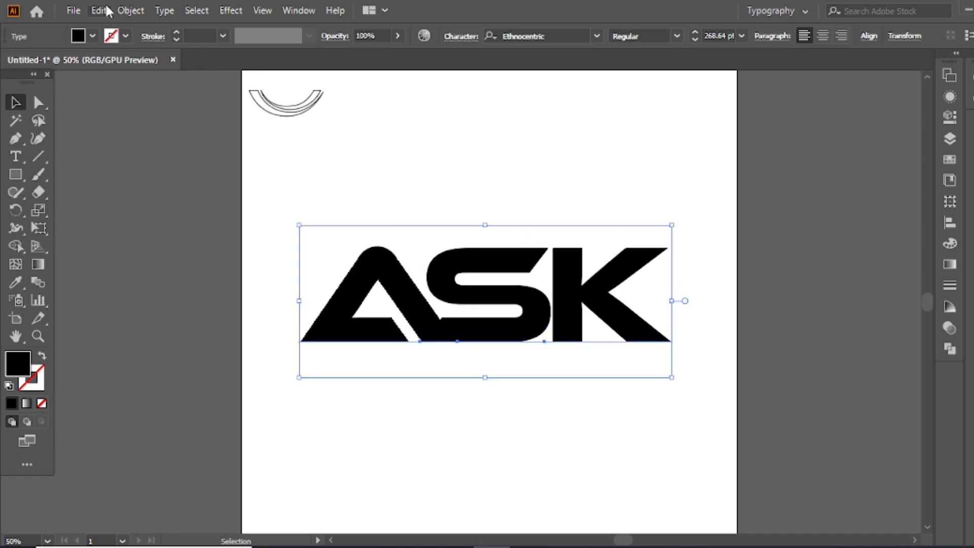
{"action": "left_click", "coordinate": [131, 10]}
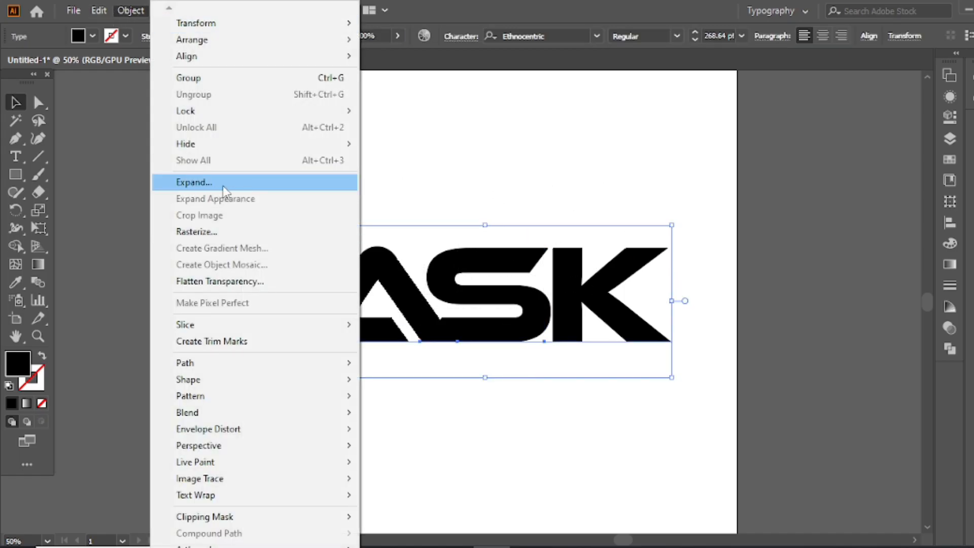
{"action": "left_click", "coordinate": [223, 189]}
{"action": "left_click_drag", "start_coordinate": [515, 158], "coordinate": [459, 114]}
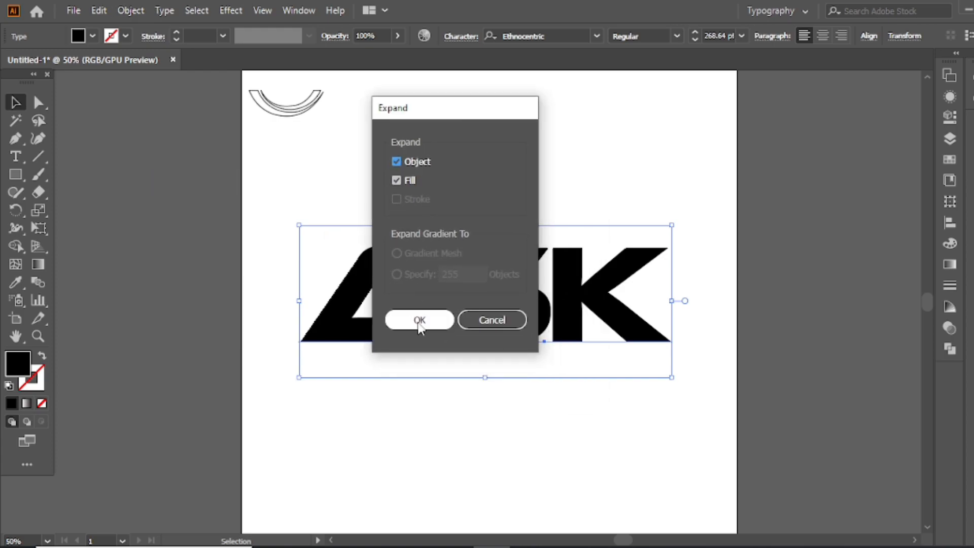
{"action": "left_click", "coordinate": [417, 328]}
{"action": "left_click", "coordinate": [532, 198]}
Move the inner anchor point at the start of the S's lower stroke horizontally into the A's leg, to about X 350 pt.
{"action": "left_click_drag", "start_coordinate": [517, 199], "coordinate": [395, 261]}
{"action": "left_click", "coordinate": [285, 256]}
{"action": "left_click", "coordinate": [39, 104]}
{"action": "scroll", "coordinate": [457, 330], "scroll_direction": "up", "scroll_amount": 3}
{"action": "left_click", "coordinate": [447, 319]}
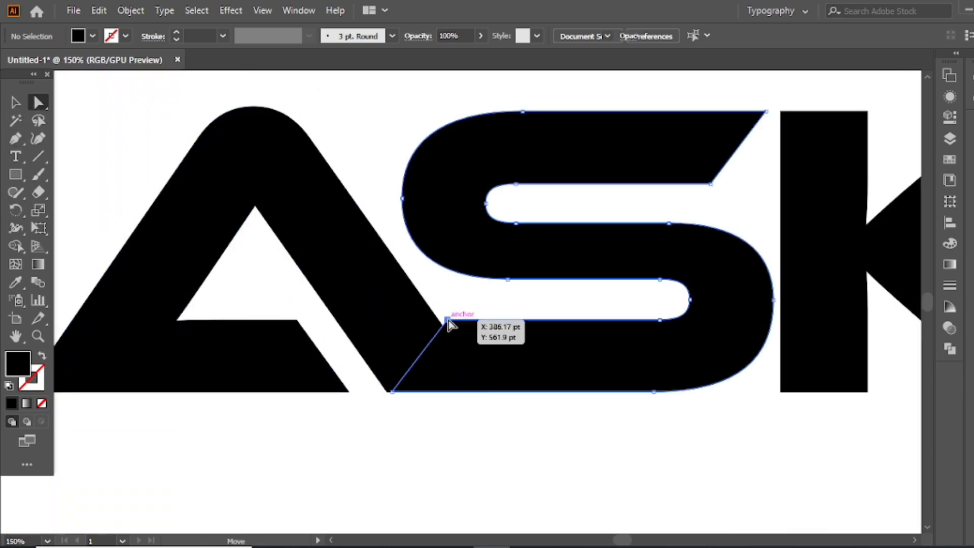
{"action": "left_click_drag", "start_coordinate": [448, 326], "coordinate": [391, 322]}
{"action": "key", "text": "v"}
{"action": "scroll", "coordinate": [452, 261], "scroll_direction": "down", "scroll_amount": 3}
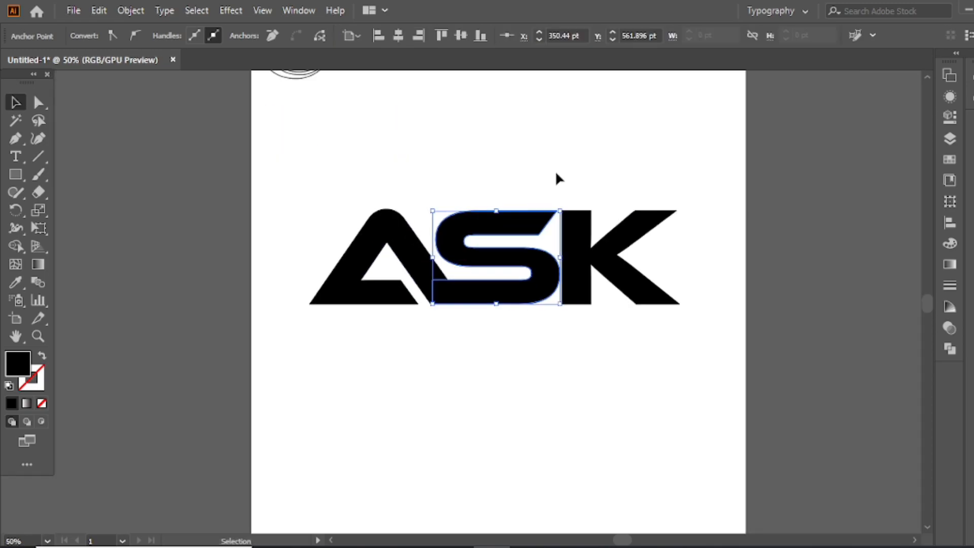
Merge the overlapping A and S into one shape with the Shape Builder tool.
{"action": "left_click", "coordinate": [552, 171]}
{"action": "left_click_drag", "start_coordinate": [536, 163], "coordinate": [141, 277]}
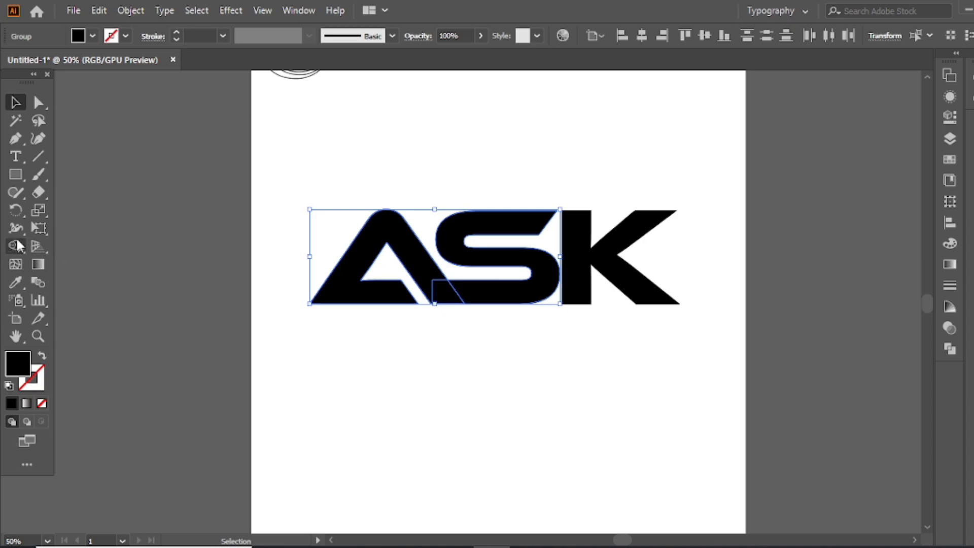
{"action": "left_click", "coordinate": [16, 247]}
{"action": "left_click_drag", "start_coordinate": [425, 269], "coordinate": [482, 291]}
{"action": "left_click", "coordinate": [15, 103]}
{"action": "left_click", "coordinate": [555, 209]}
{"action": "scroll", "coordinate": [583, 233], "scroll_direction": "up", "scroll_amount": 3}
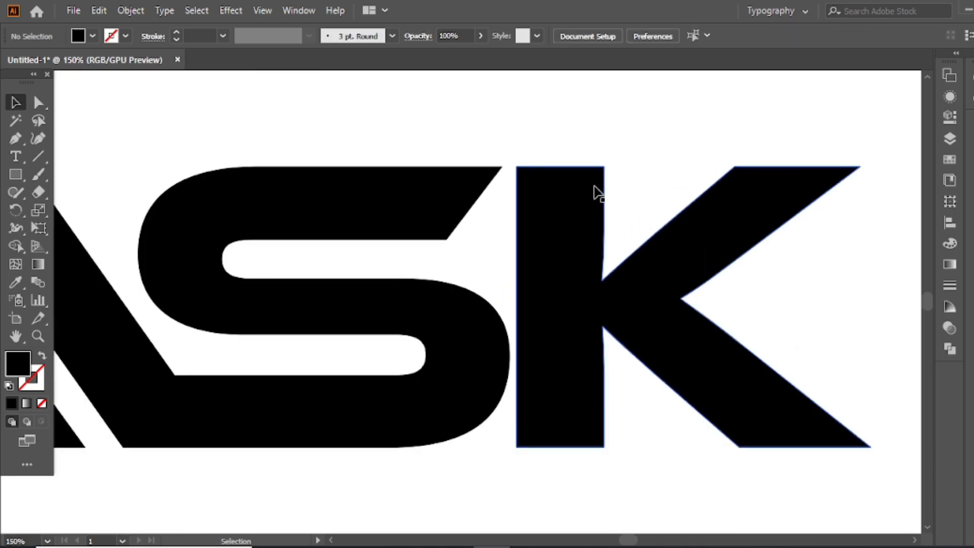
{"action": "key", "text": "p"}
{"action": "left_click", "coordinate": [604, 167]}
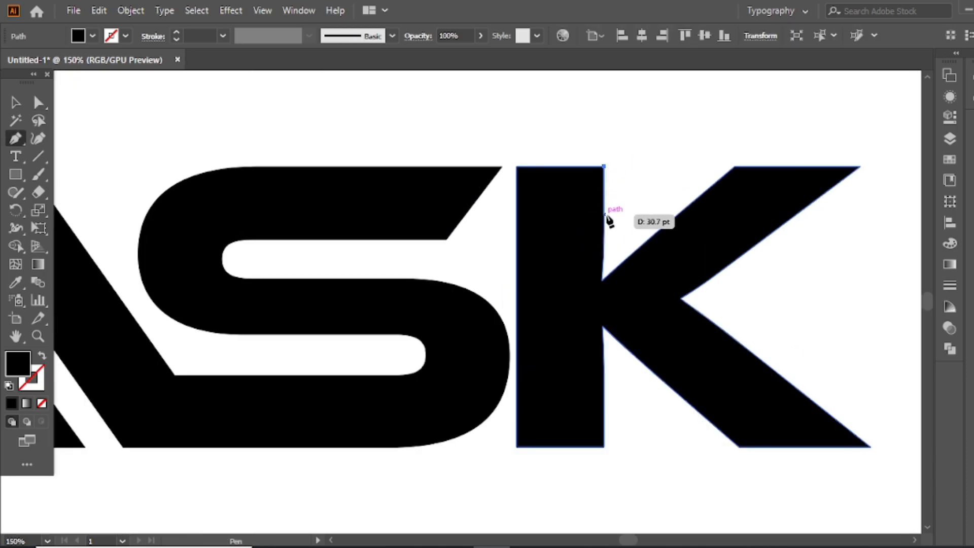
{"action": "left_click", "coordinate": [500, 220], "text": "ctrl"}
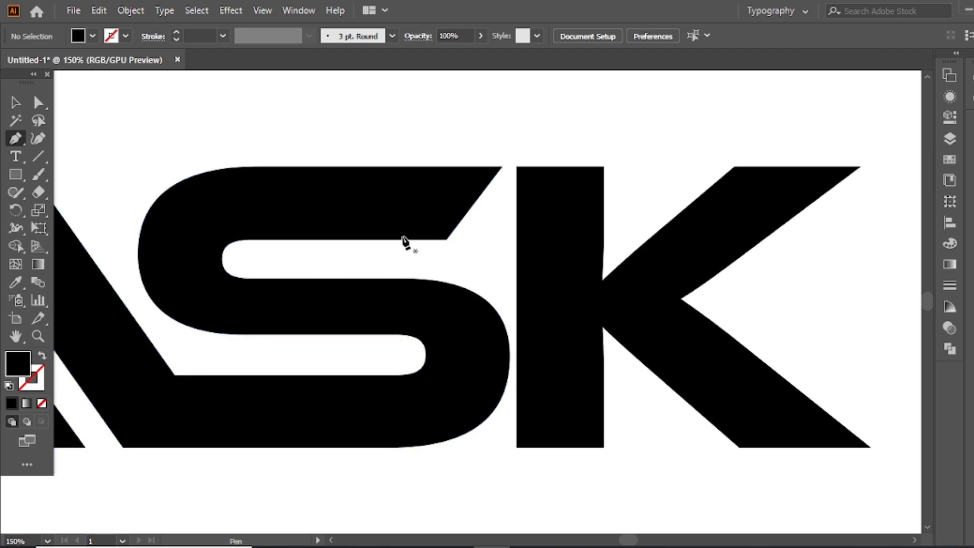
Draw a closed Pen shape extending the S's upper arm across the K's stem, reaching to about X 655 pt.
{"action": "left_click_drag", "start_coordinate": [389, 238], "coordinate": [465, 240]}
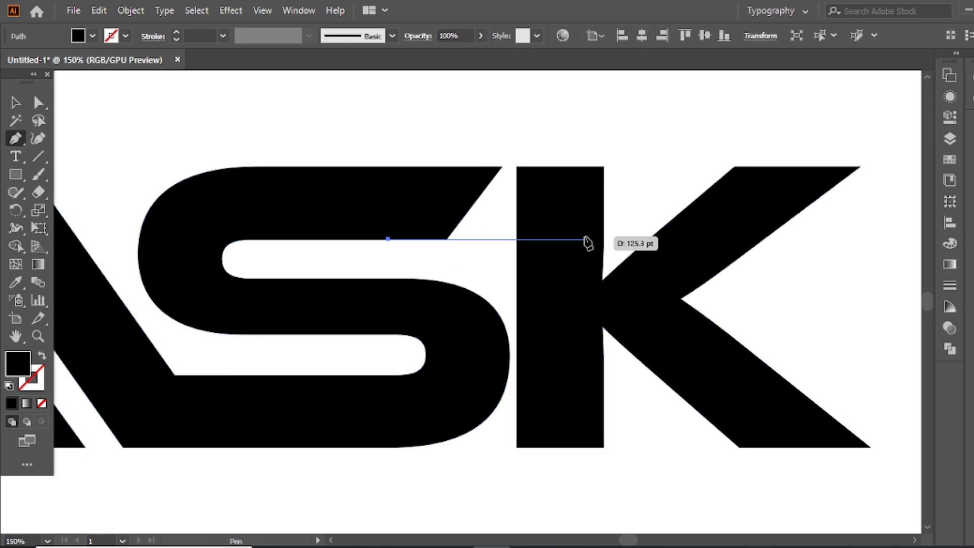
{"action": "left_click", "coordinate": [604, 238]}
{"action": "left_click", "coordinate": [604, 167]}
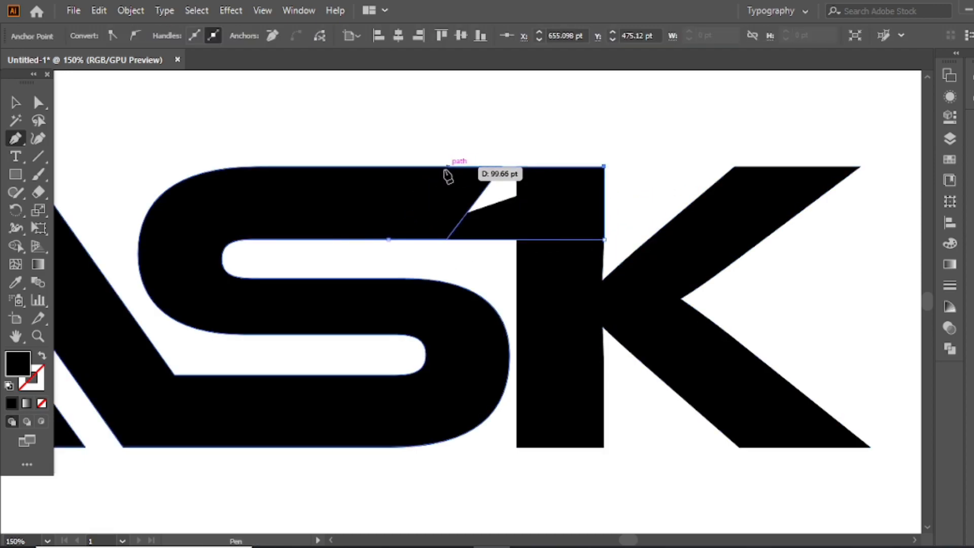
{"action": "left_click", "coordinate": [408, 166]}
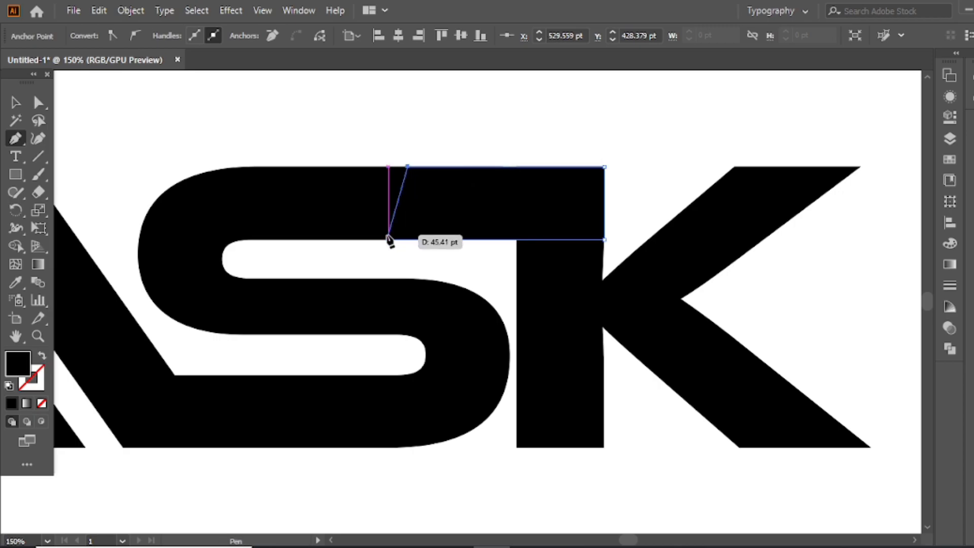
{"action": "left_click", "coordinate": [389, 239]}
{"action": "key", "text": "v"}
Merge the bridging shape with the joined AS and the K using the Shape Builder tool.
{"action": "left_click_drag", "start_coordinate": [562, 127], "coordinate": [62, 250]}
{"action": "left_click", "coordinate": [15, 247]}
{"action": "mouse_move", "coordinate": [337, 181]}
{"action": "left_mouse_down"}
{"action": "mouse_move", "coordinate": [479, 217]}
{"action": "mouse_move", "coordinate": [564, 300]}
{"action": "left_mouse_up"}
{"action": "key", "text": "v"}
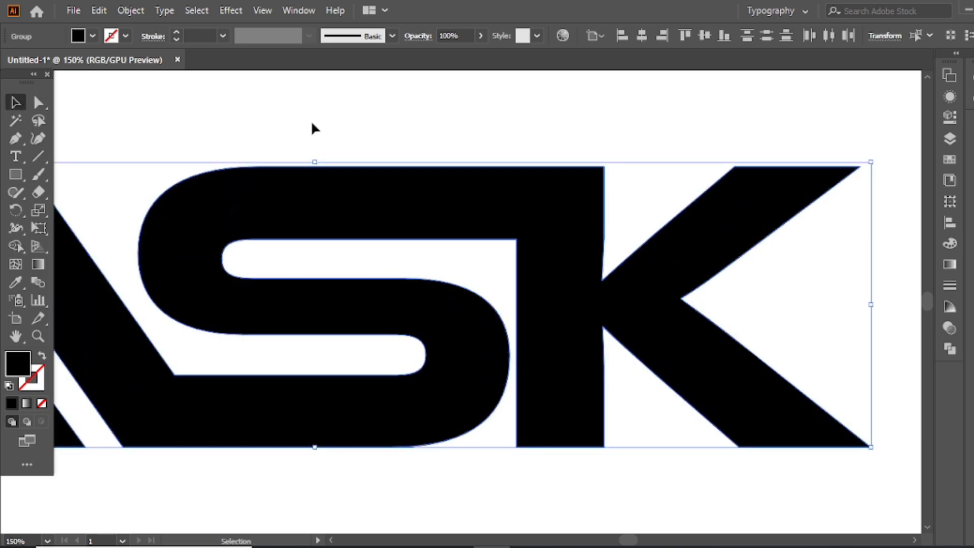
{"action": "left_click", "coordinate": [312, 120]}
{"action": "key", "text": "ctrl+0"}
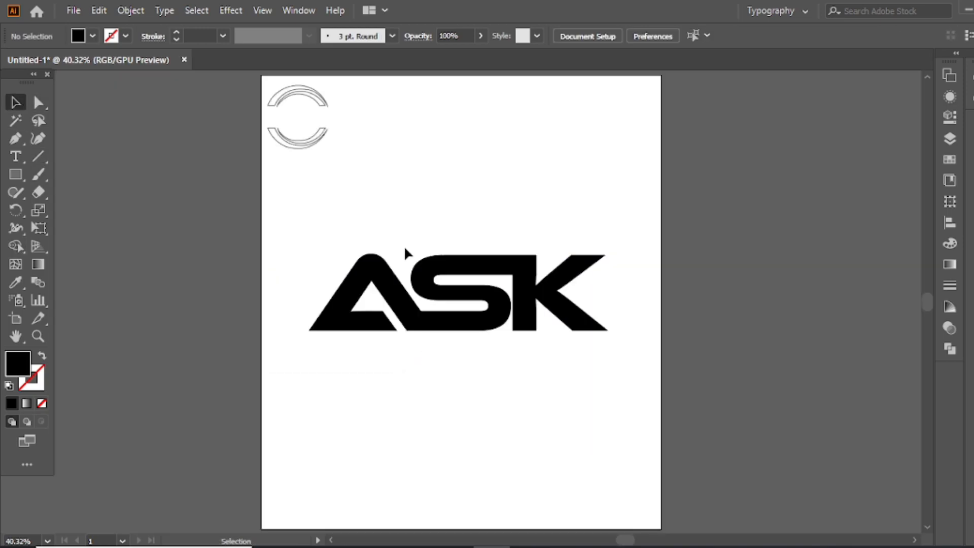
Draw a closed triangular Pen shape rising from the end of the A's crossbar, with its tip at about X 275 pt, Y 540 pt.
{"action": "scroll", "coordinate": [401, 319], "scroll_direction": "up", "scroll_amount": 3}
{"action": "scroll", "coordinate": [327, 288], "scroll_direction": "up", "scroll_amount": 1}
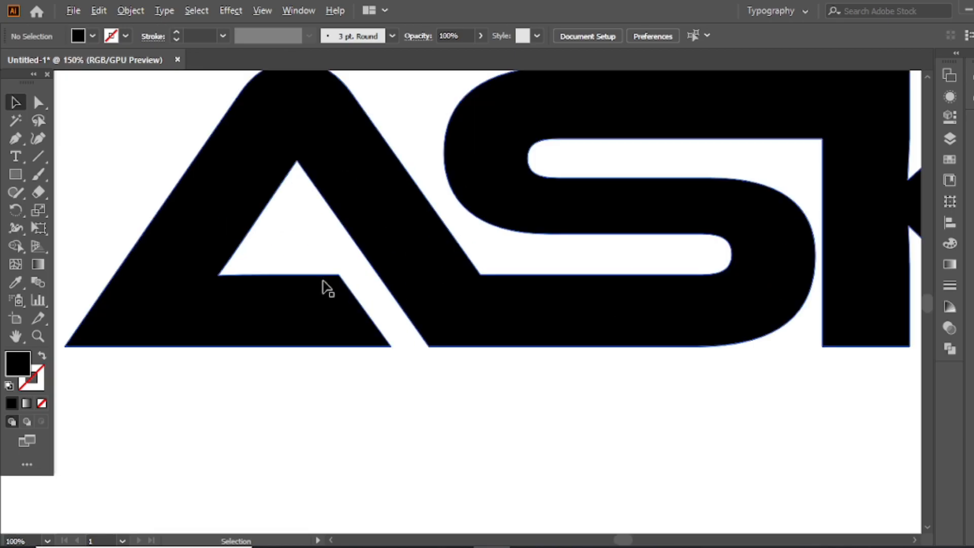
{"action": "scroll", "coordinate": [327, 287], "scroll_direction": "up", "scroll_amount": 2}
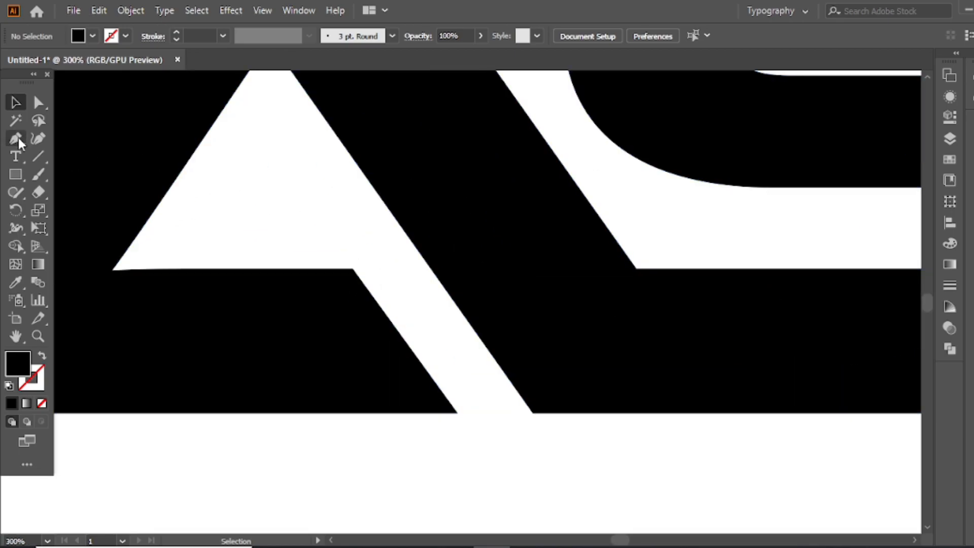
{"action": "left_click", "coordinate": [353, 268]}
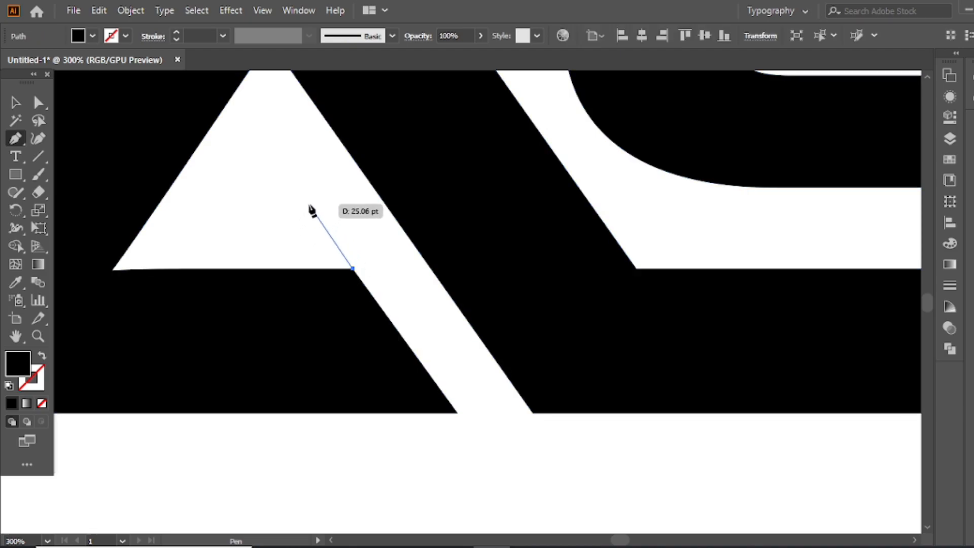
{"action": "left_click_drag", "start_coordinate": [308, 200], "coordinate": [301, 318]}
{"action": "left_click", "coordinate": [308, 323]}
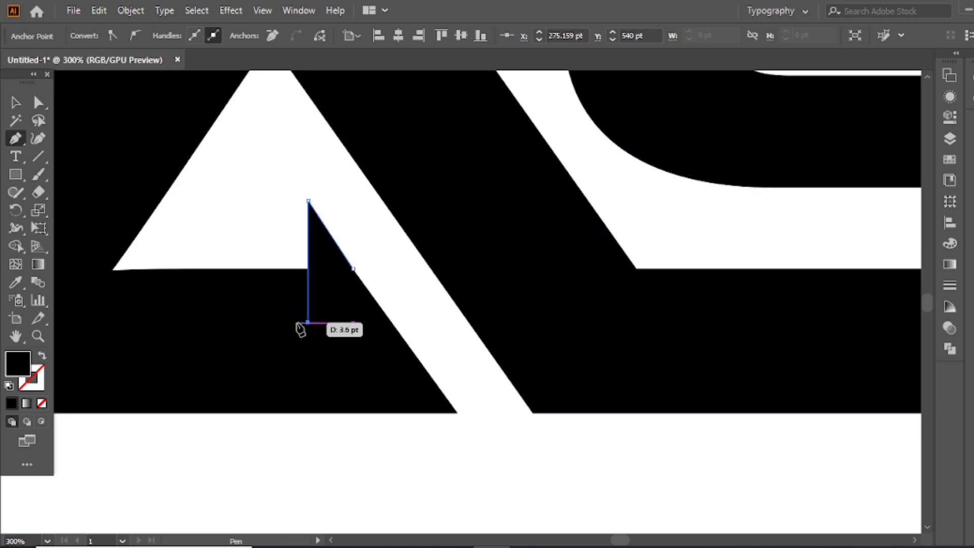
{"action": "left_click", "coordinate": [354, 270]}
{"action": "key", "text": "v"}
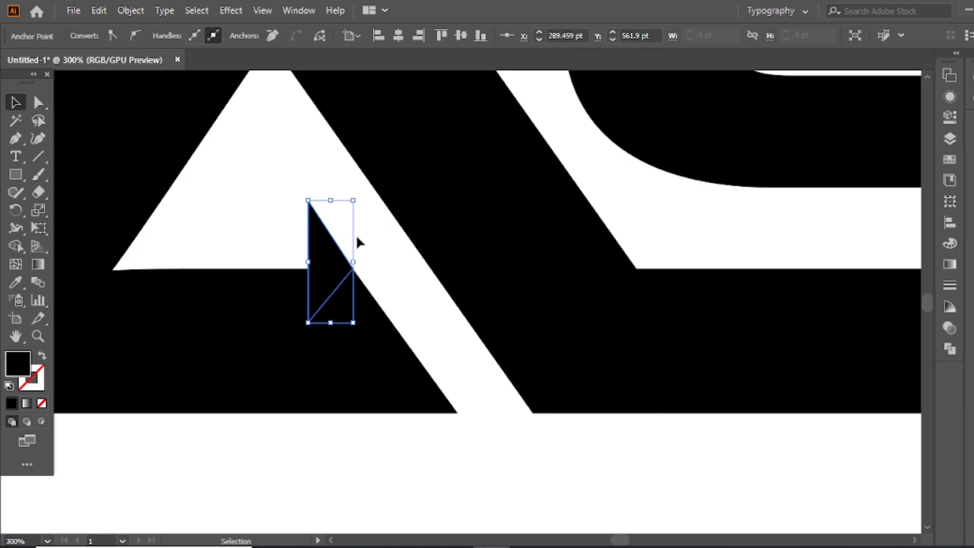
Unite the small triangle on the A's crossbar with the lettering using the Shape Builder tool.
{"action": "left_click_drag", "start_coordinate": [370, 213], "coordinate": [325, 242]}
{"action": "left_click", "coordinate": [15, 246]}
{"action": "key", "text": "v"}
{"action": "left_click", "coordinate": [176, 197]}
{"action": "key", "text": "ctrl+1"}
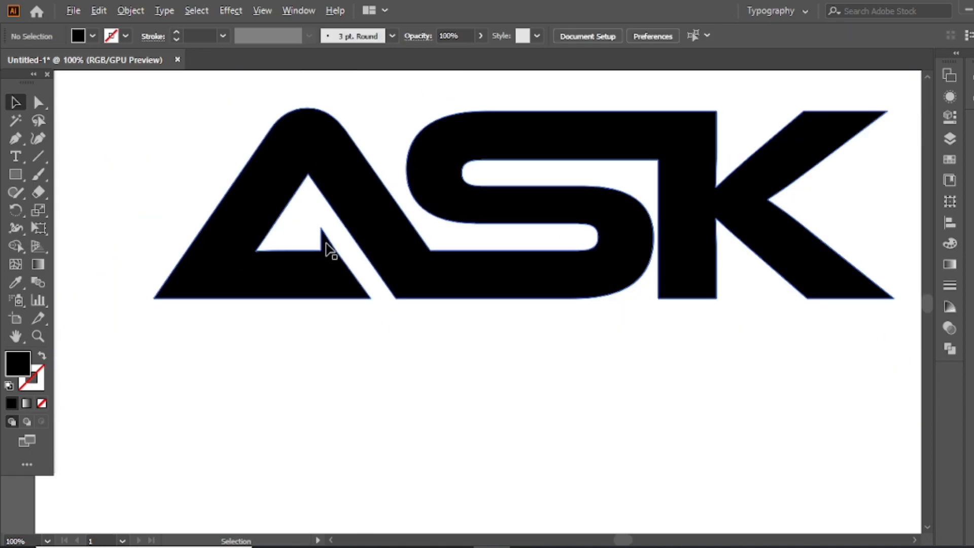
Move the anchor point at the base of the crossbar spike leftwards along the crossbar to slant the spike's vertical edge.
{"action": "scroll", "coordinate": [325, 261], "scroll_direction": "up", "scroll_amount": 4}
{"action": "left_click", "coordinate": [38, 102]}
{"action": "left_click_drag", "start_coordinate": [332, 250], "coordinate": [283, 249]}
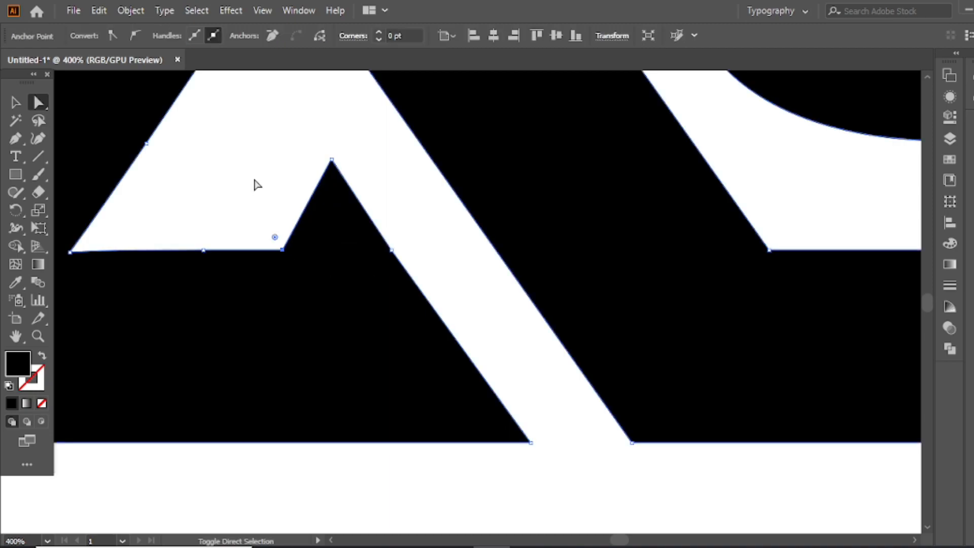
{"action": "left_click", "coordinate": [343, 144]}
{"action": "scroll", "coordinate": [343, 150], "scroll_direction": "down", "scroll_amount": 6}
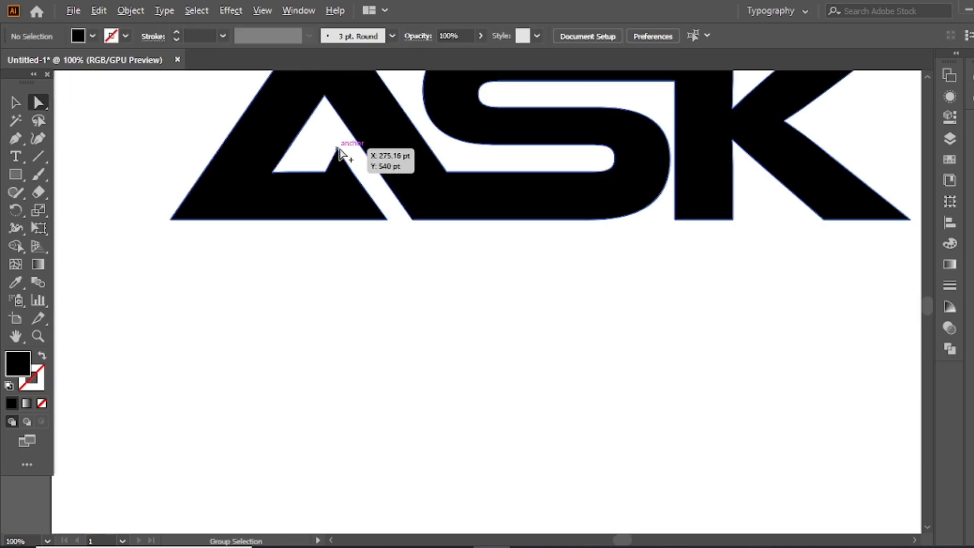
{"action": "left_click_drag", "start_coordinate": [416, 113], "coordinate": [432, 195]}
{"action": "key", "text": "ctrl+0"}
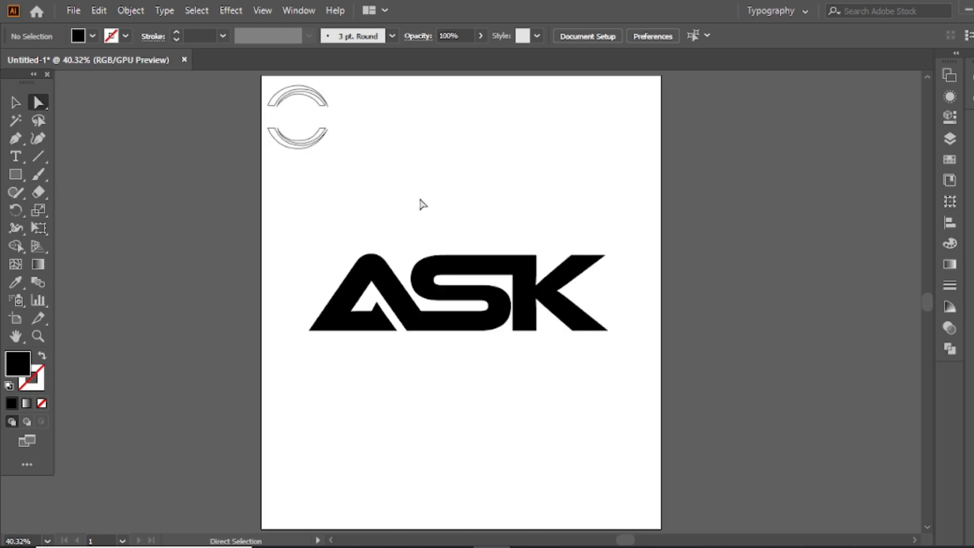
Draw a closed slanted Pen parallelogram across the S's upper bar, its lower edge running from about X 482.5 to 504 pt.
{"action": "key", "text": "ctrl+equal"}
{"action": "key", "text": "ctrl+equal"}
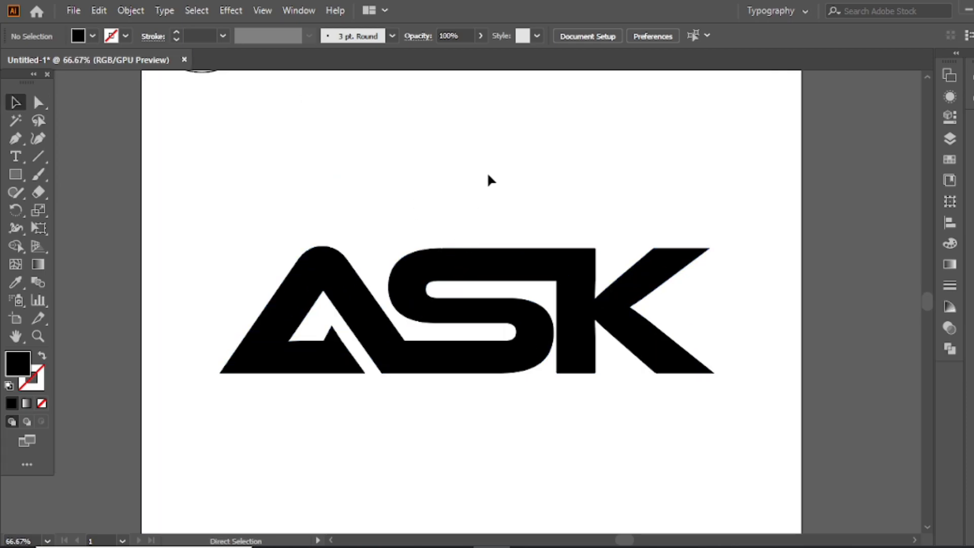
{"action": "key", "text": "ctrl+equal"}
{"action": "key", "text": "ctrl+equal"}
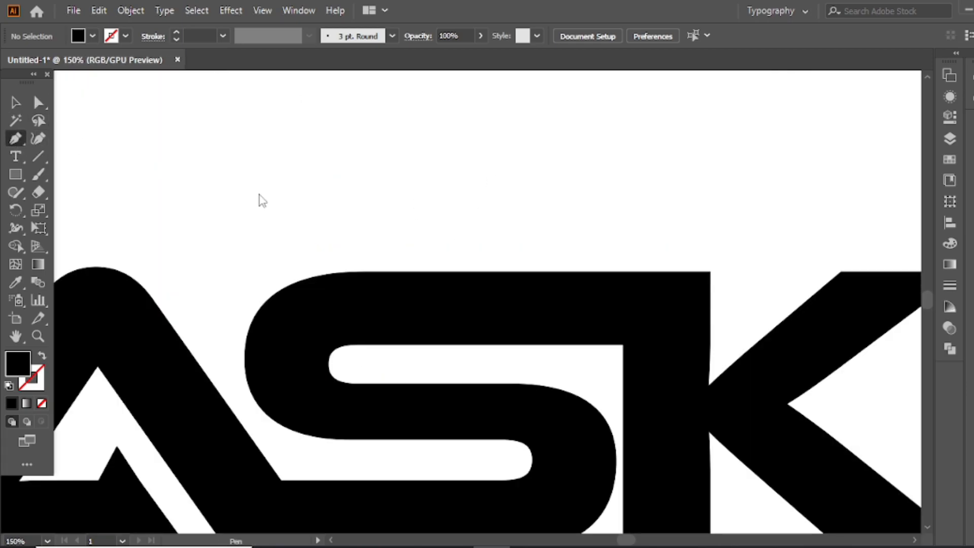
{"action": "left_click", "coordinate": [486, 272]}
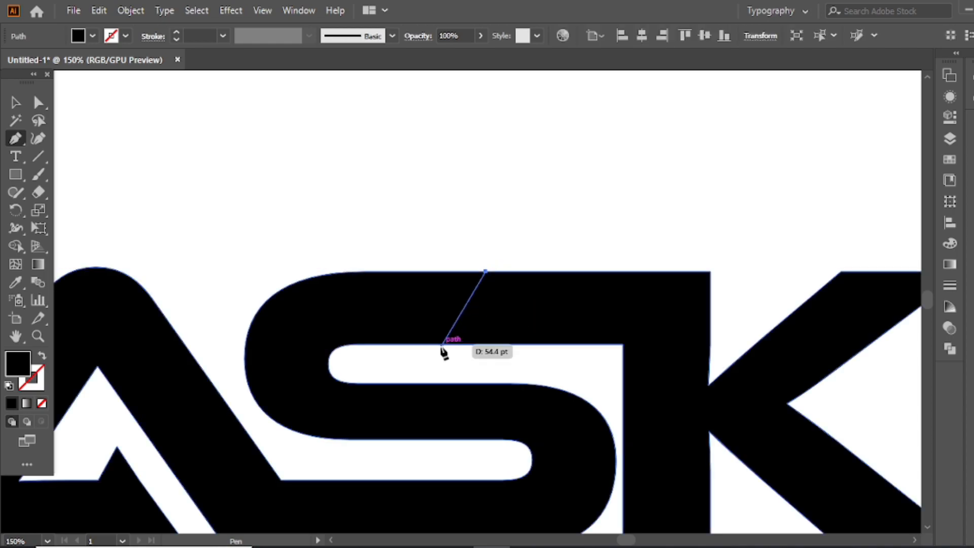
{"action": "left_click", "coordinate": [442, 345]}
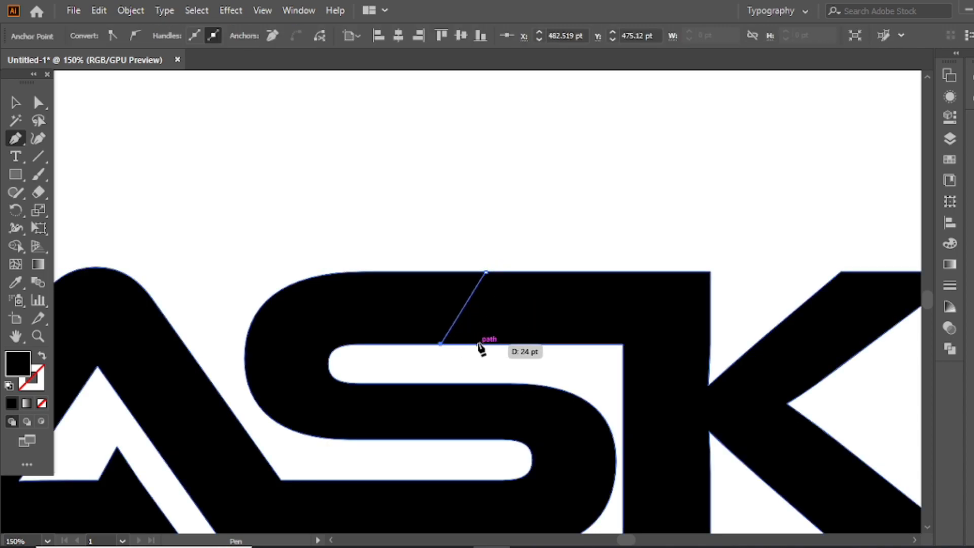
{"action": "left_click", "coordinate": [486, 346]}
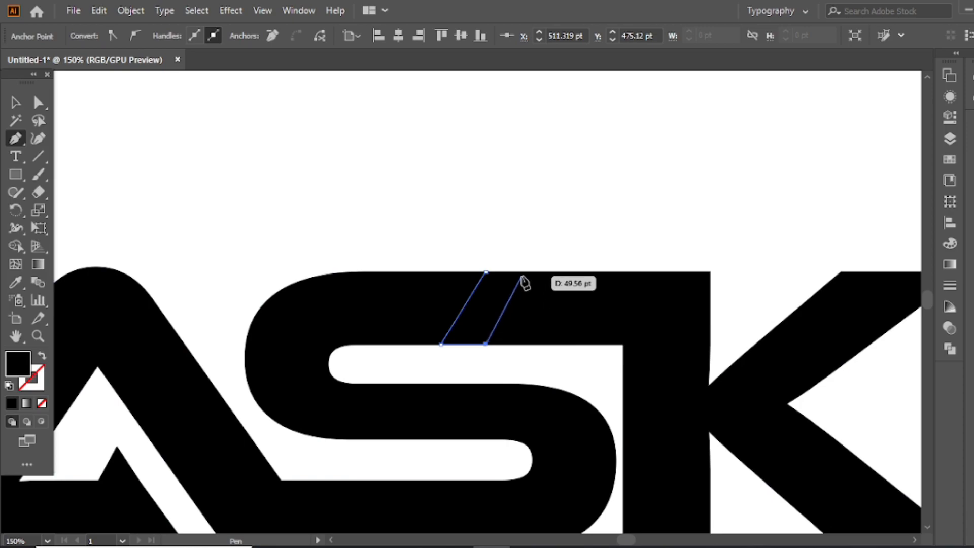
{"action": "key", "text": "ctrl+z"}
{"action": "left_click", "coordinate": [474, 344]}
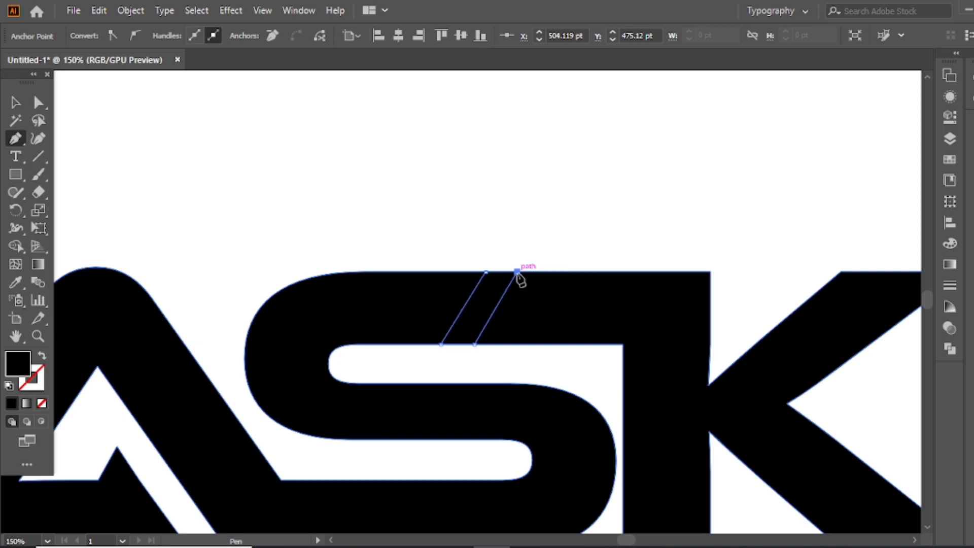
{"action": "left_click", "coordinate": [486, 272]}
Split the slanted strip out of the lettering as its own piece using the Shape Builder tool.
{"action": "key", "text": "v"}
{"action": "left_click_drag", "start_coordinate": [538, 213], "coordinate": [447, 325]}
{"action": "left_click", "coordinate": [15, 246]}
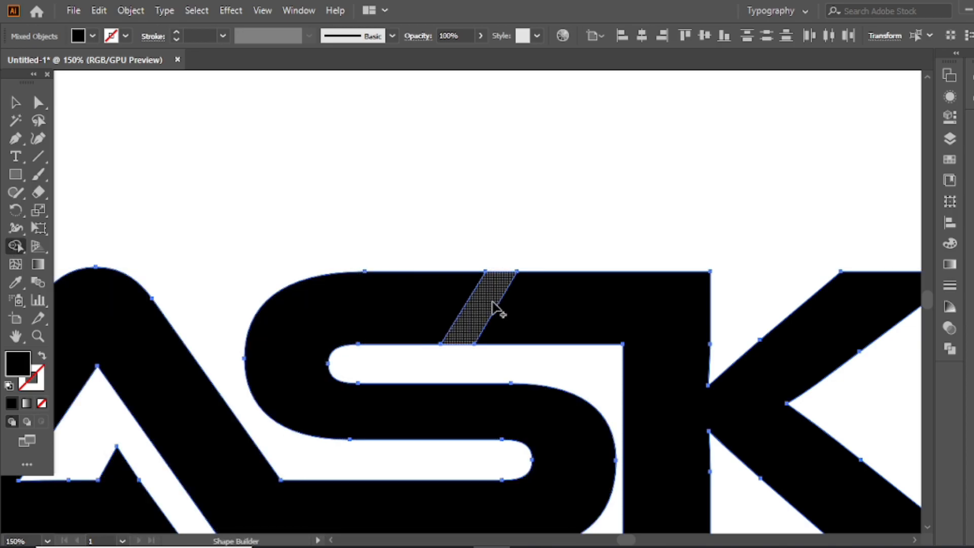
{"action": "left_click", "coordinate": [490, 307]}
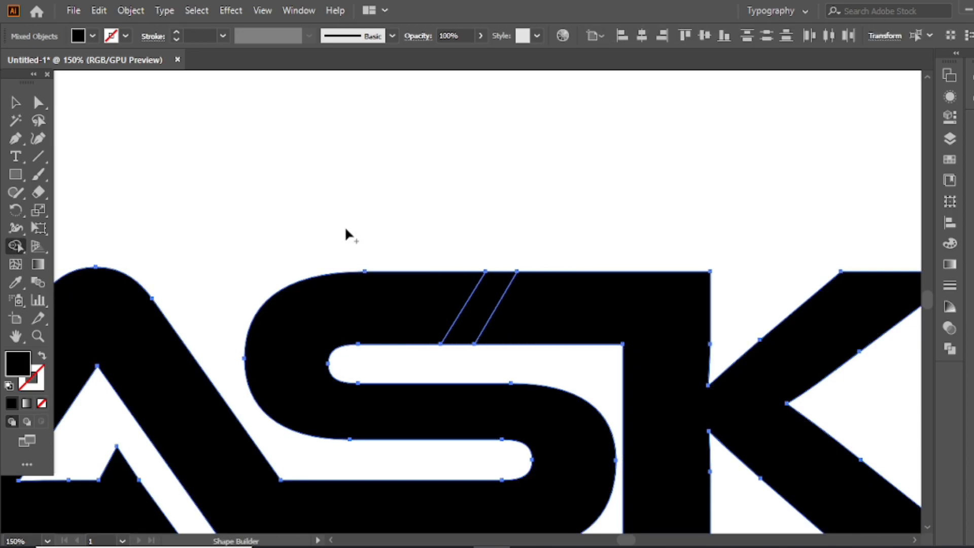
{"action": "left_click", "coordinate": [15, 103]}
{"action": "left_click", "coordinate": [313, 239]}
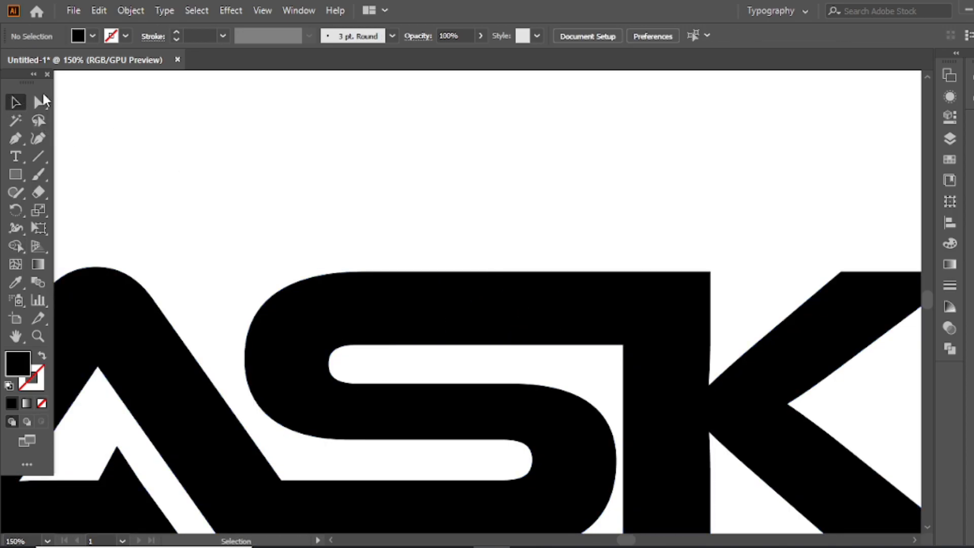
Shift both anchor points of the K piece's slanted edge rightwards, opening a narrow gap beside the strip.
{"action": "left_click", "coordinate": [39, 103]}
{"action": "left_click", "coordinate": [516, 273]}
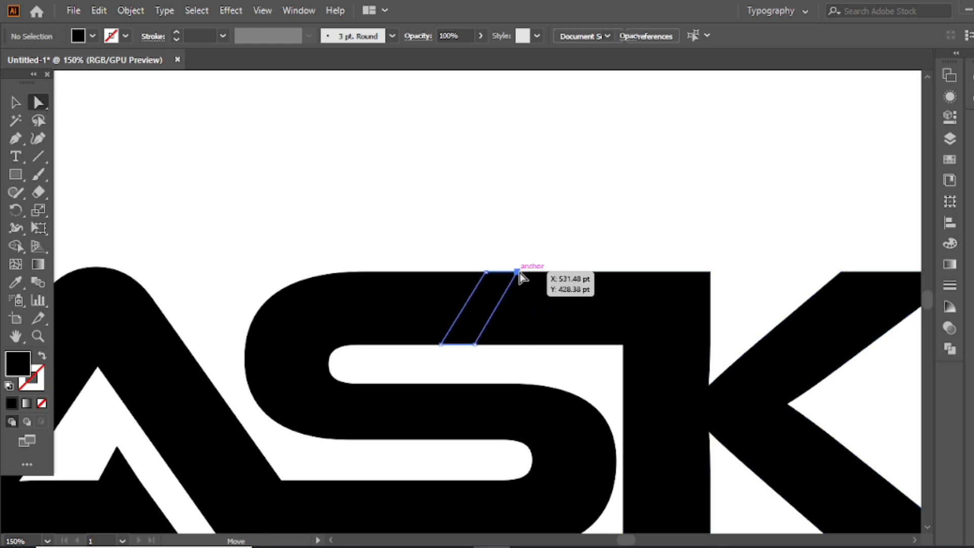
{"action": "left_click", "coordinate": [476, 344], "text": "shift"}
{"action": "left_click_drag", "start_coordinate": [476, 345], "coordinate": [488, 346]}
{"action": "key", "text": "ctrl+z"}
{"action": "left_click", "coordinate": [536, 240], "text": "ctrl"}
{"action": "left_click", "coordinate": [513, 286]}
{"action": "left_click", "coordinate": [517, 273]}
{"action": "left_click", "coordinate": [476, 345], "text": "shift"}
Nudge the slanted strip rightwards until it sits midway in the cut, with a thin gap on each side.
{"action": "left_click", "coordinate": [468, 309]}
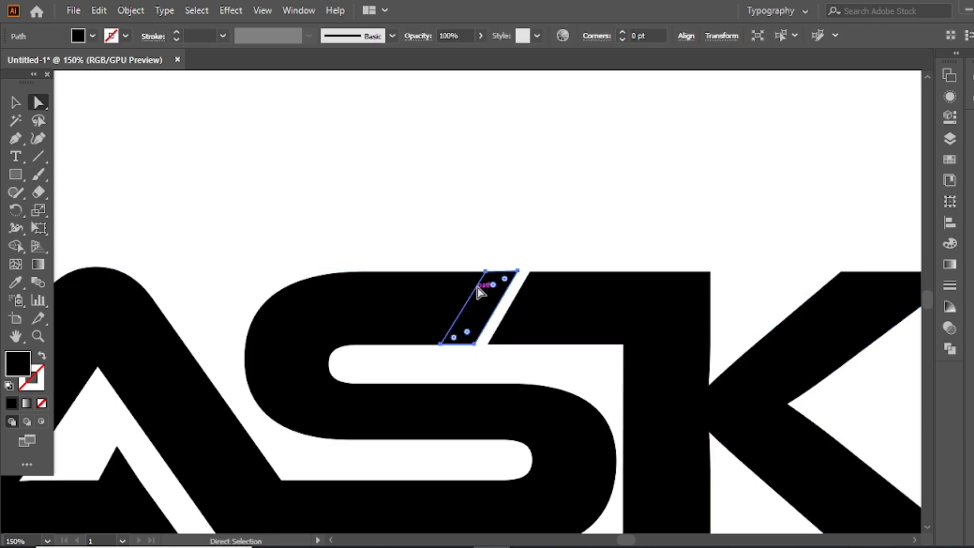
{"action": "key", "text": "Right"}
{"action": "key", "text": "Right"}
{"action": "key", "text": "Right"}
{"action": "key", "text": "Right"}
{"action": "key", "text": "Right"}
{"action": "key", "text": "Right"}
{"action": "key", "text": "Right"}
{"action": "key", "text": "Right"}
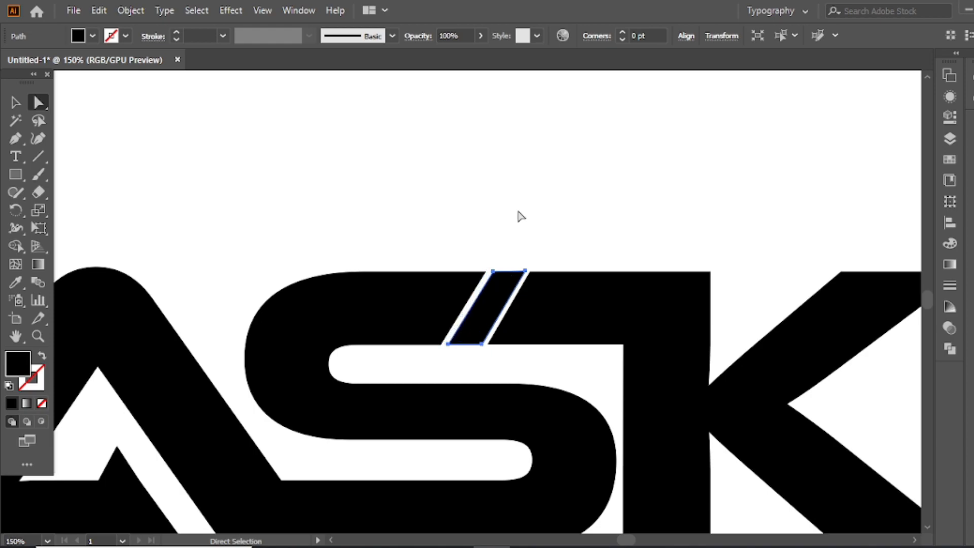
{"action": "left_click", "coordinate": [522, 217]}
{"action": "left_click", "coordinate": [489, 310]}
{"action": "left_click", "coordinate": [531, 226]}
{"action": "key", "text": "ctrl+0"}
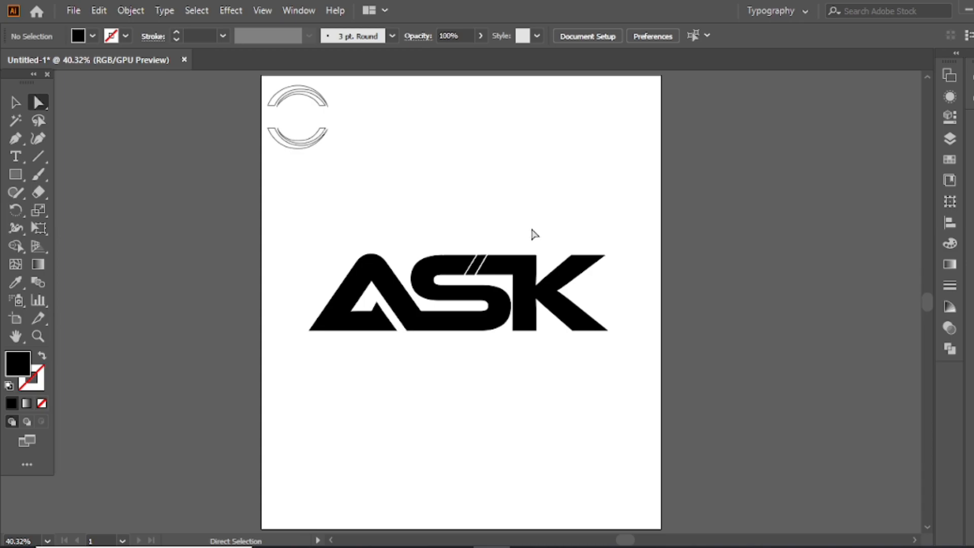
Group all the pieces of the ASK lettering.
{"action": "left_click_drag", "start_coordinate": [565, 196], "coordinate": [378, 310]}
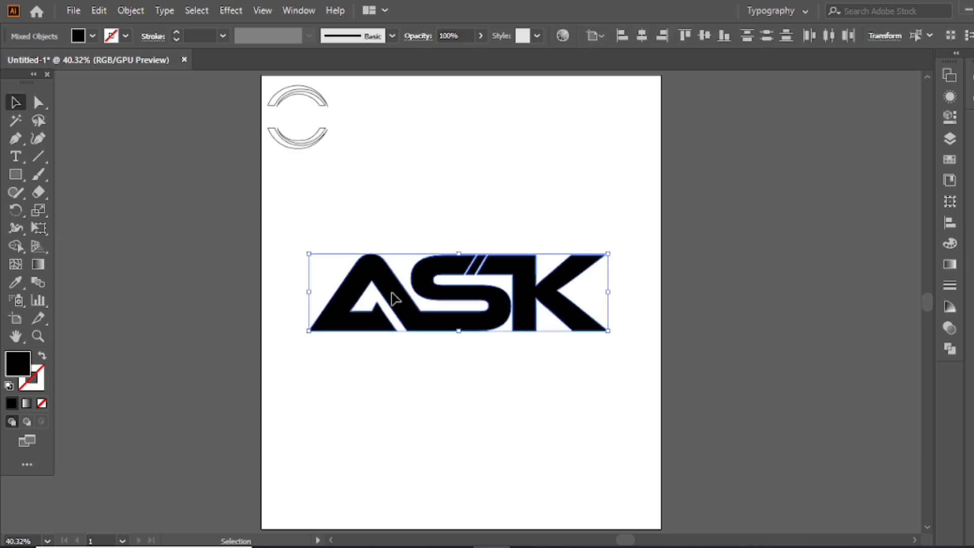
{"action": "right_click", "coordinate": [442, 173]}
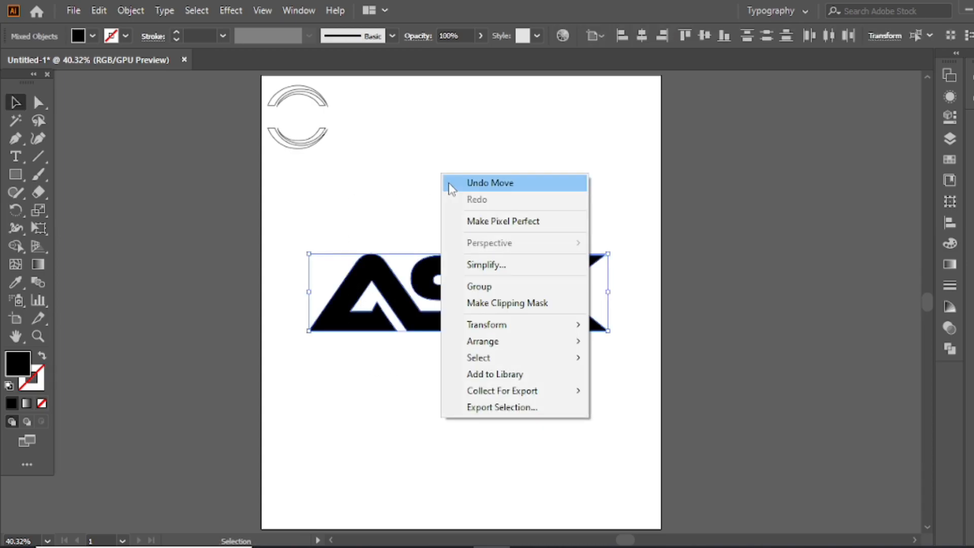
{"action": "left_click", "coordinate": [491, 290]}
Fill the joined AS shape inside the group with bright red.
{"action": "left_click", "coordinate": [949, 160]}
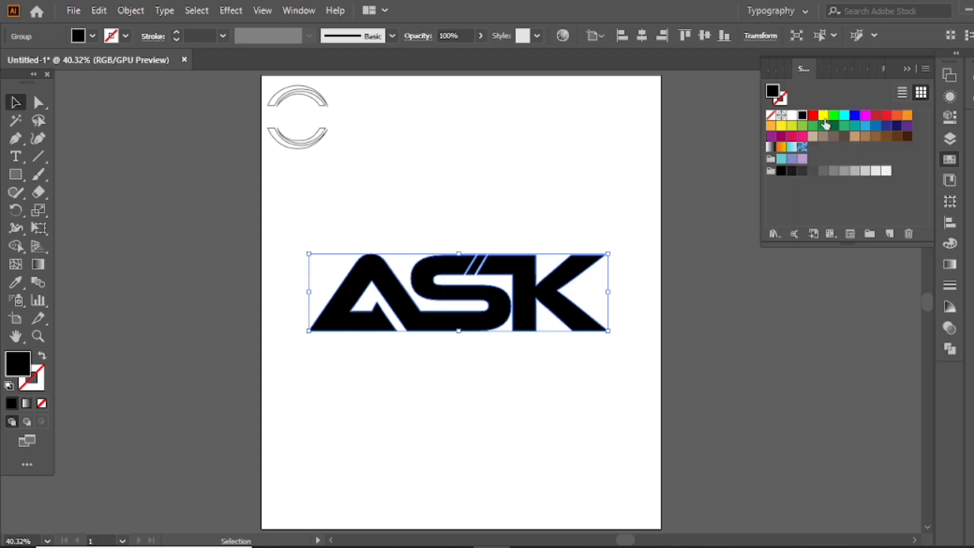
{"action": "left_click", "coordinate": [624, 172]}
{"action": "key", "text": "a"}
{"action": "left_click", "coordinate": [396, 285]}
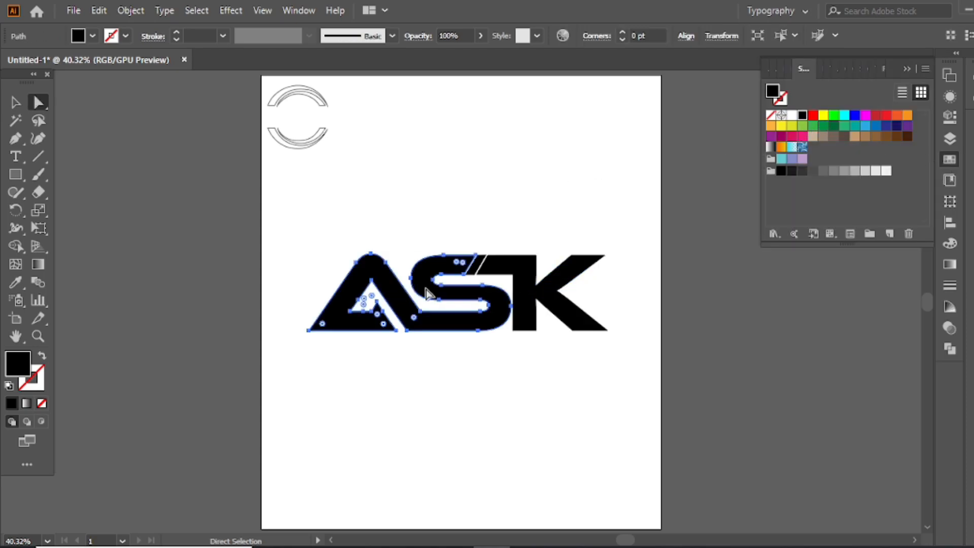
{"action": "left_click", "coordinate": [814, 117]}
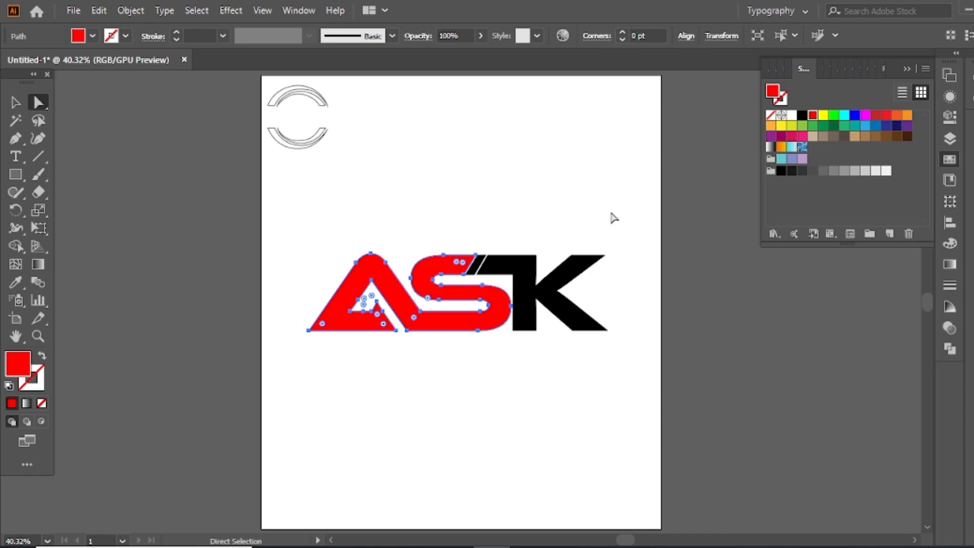
Try light blue as the fill for the slanted strip and the K piece.
{"action": "scroll", "coordinate": [480, 267], "scroll_direction": "up", "scroll_amount": 5}
{"action": "left_click", "coordinate": [479, 266]}
{"action": "left_click", "coordinate": [866, 125]}
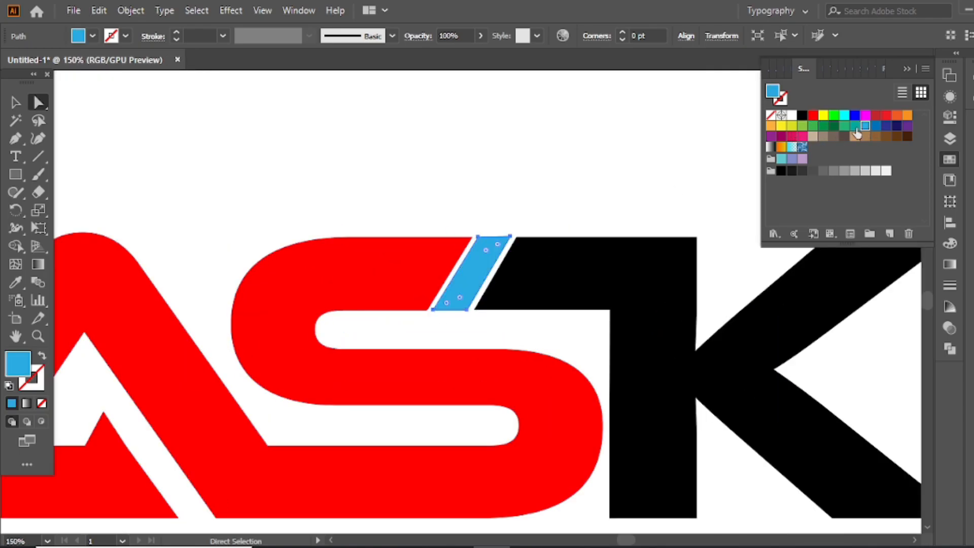
{"action": "left_click", "coordinate": [595, 299]}
{"action": "left_click", "coordinate": [874, 117]}
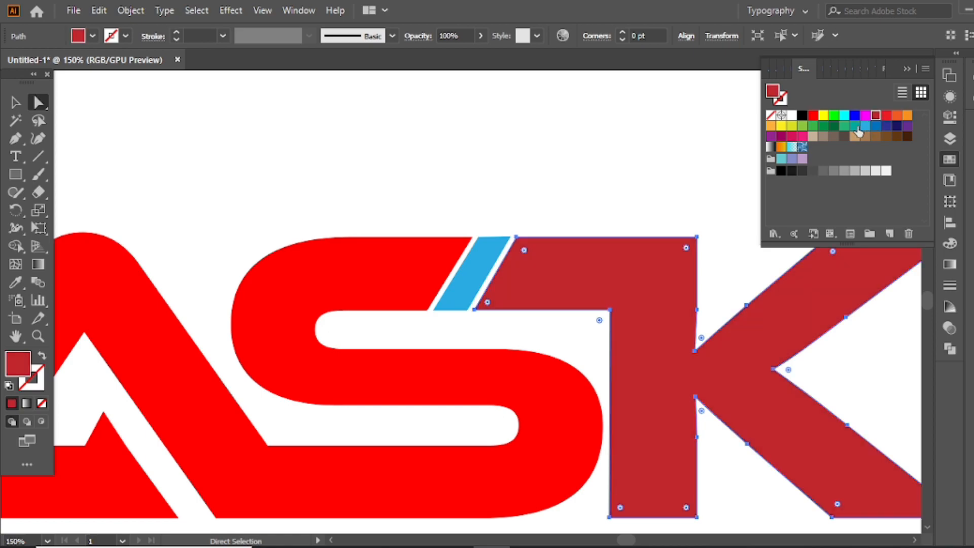
{"action": "left_click", "coordinate": [866, 127]}
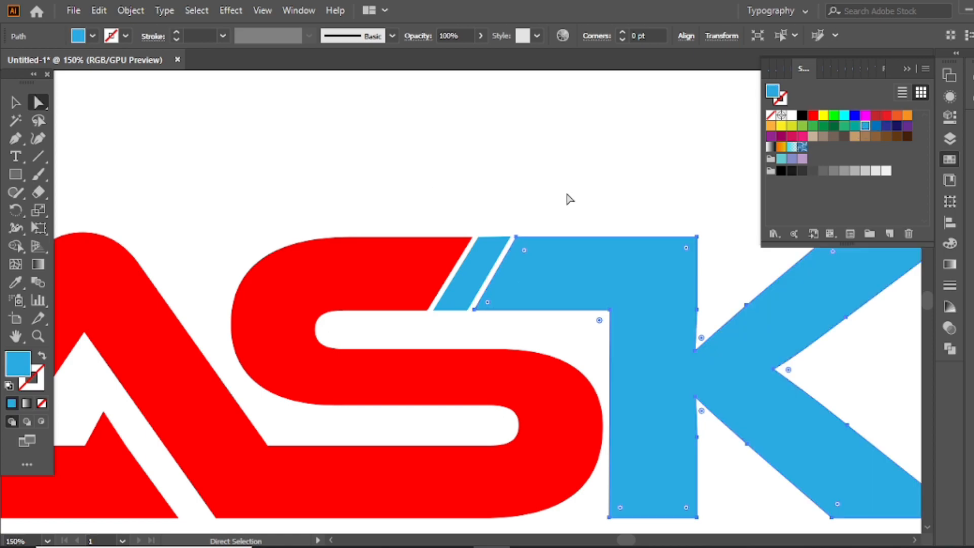
Fill the slanted strip with dark grey.
{"action": "left_click", "coordinate": [469, 279]}
{"action": "left_click", "coordinate": [825, 173]}
{"action": "left_click", "coordinate": [814, 172]}
Match the K piece's fill to the slanted strip's dark grey with the Eyedropper.
{"action": "scroll", "coordinate": [579, 181], "scroll_direction": "down", "scroll_amount": 2}
{"action": "left_click", "coordinate": [616, 248]}
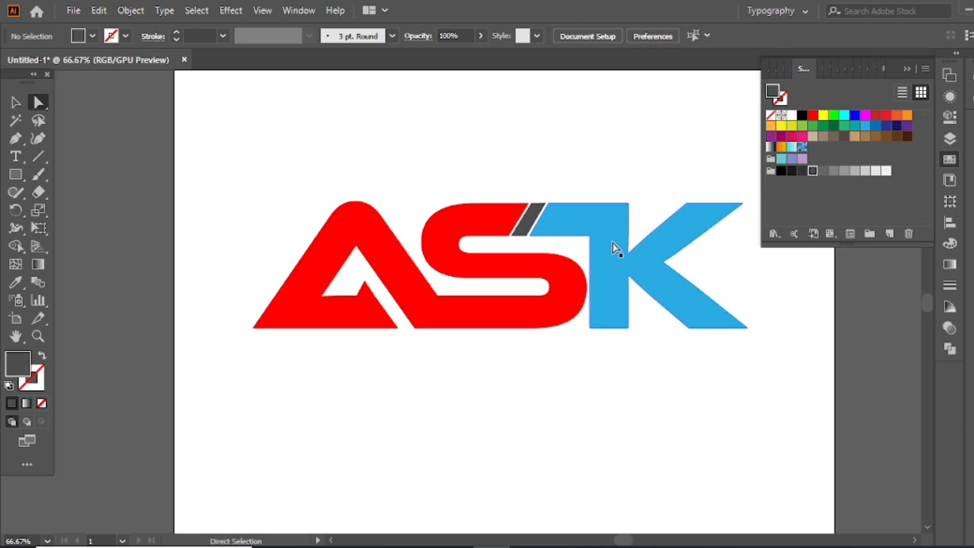
{"action": "left_click", "coordinate": [823, 173]}
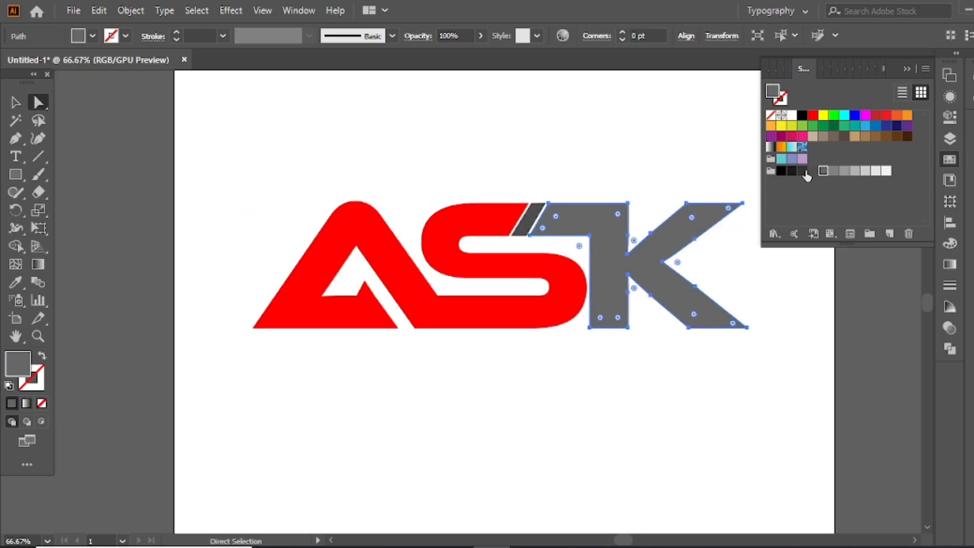
{"action": "key", "text": "i"}
{"action": "left_click", "coordinate": [533, 219]}
{"action": "key", "text": "v"}
{"action": "left_click", "coordinate": [571, 172]}
{"action": "key", "text": "ctrl+0"}
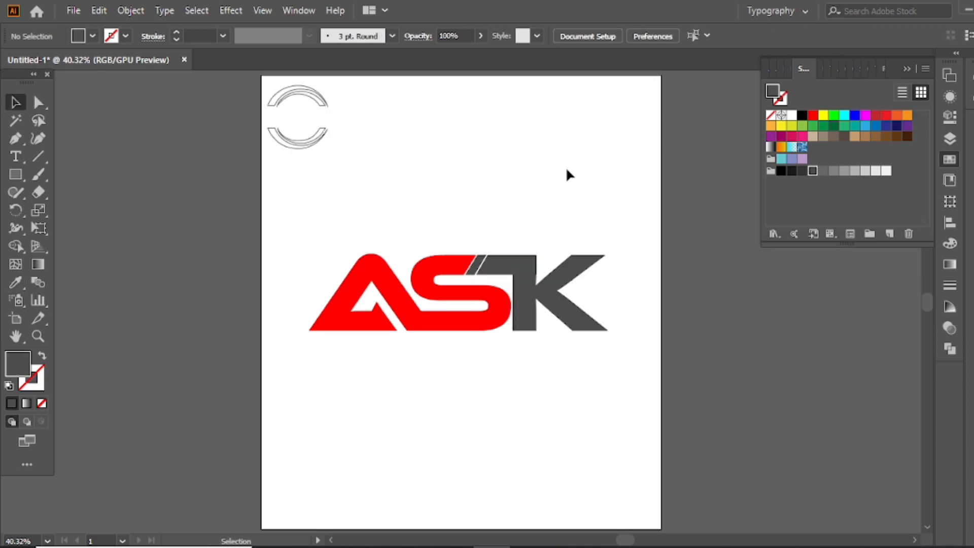
{"action": "left_click", "coordinate": [907, 68]}
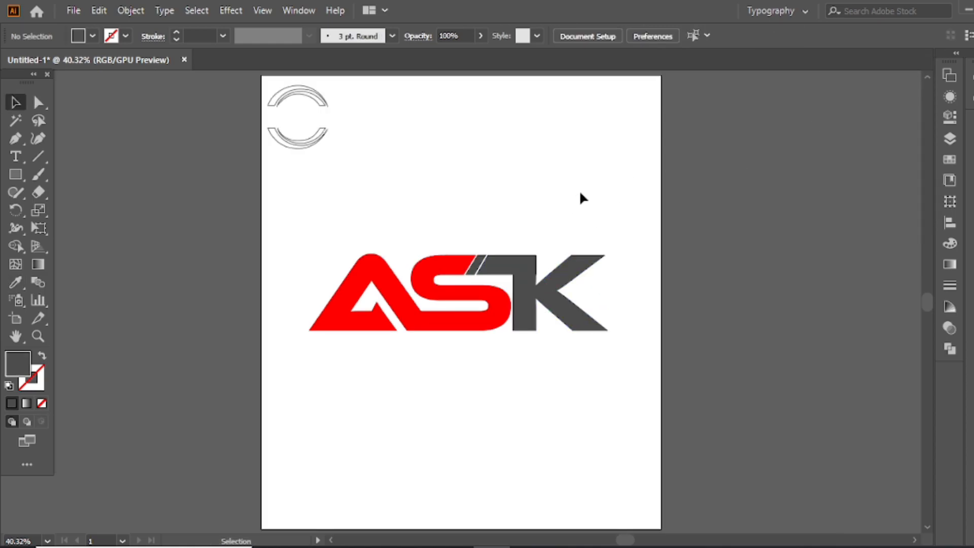
Ungroup the small ring outline in the artboard's upper corner into its upper and lower halves.
{"action": "left_click", "coordinate": [528, 256]}
{"action": "right_click", "coordinate": [467, 132]}
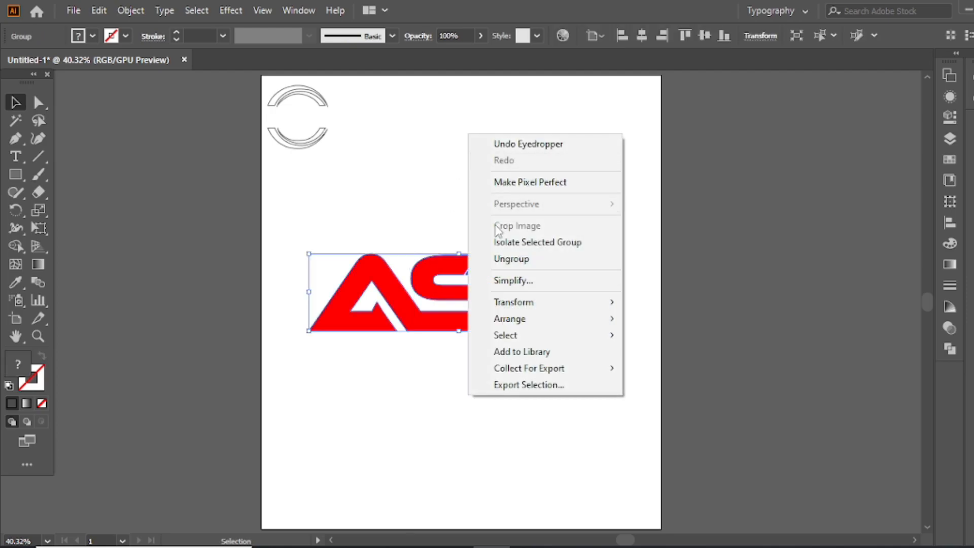
{"action": "left_click", "coordinate": [388, 219]}
{"action": "left_click", "coordinate": [312, 99]}
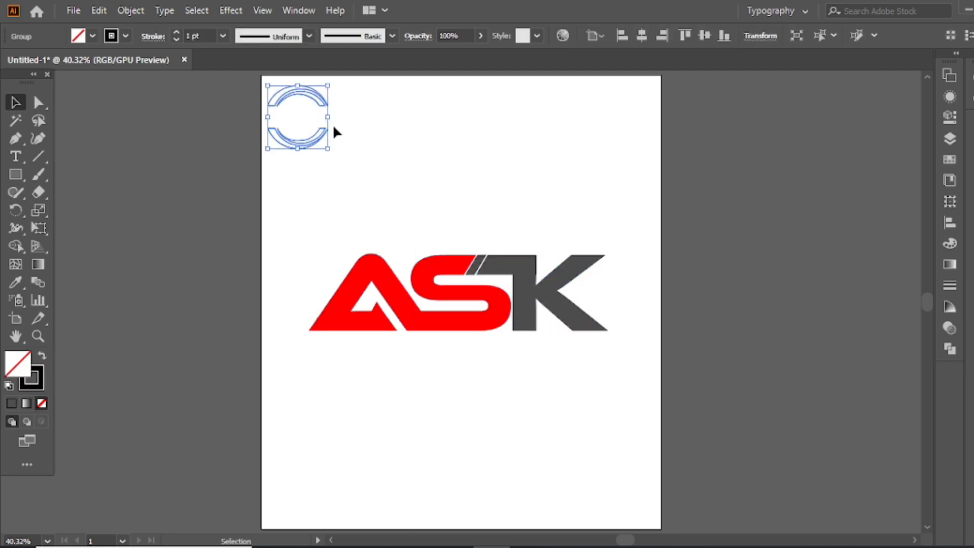
{"action": "right_click", "coordinate": [331, 130]}
{"action": "left_click", "coordinate": [413, 239]}
Place the upper ring half directly above the lettering and enlarge it to nearly the lettering's width.
{"action": "left_click_drag", "start_coordinate": [326, 105], "coordinate": [508, 215]}
{"action": "mouse_move", "coordinate": [582, 219]}
{"action": "left_mouse_down"}
{"action": "mouse_move", "coordinate": [610, 218]}
{"action": "mouse_move", "coordinate": [574, 224]}
{"action": "left_mouse_up"}
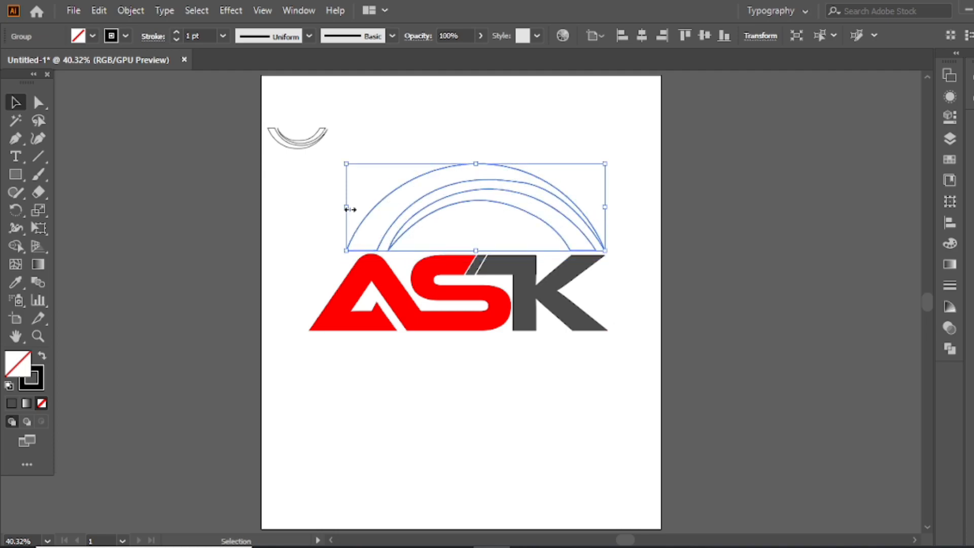
{"action": "mouse_move", "coordinate": [348, 207]}
{"action": "left_mouse_down"}
{"action": "mouse_move", "coordinate": [326, 206]}
{"action": "mouse_move", "coordinate": [347, 204]}
{"action": "left_mouse_up"}
{"action": "left_click_drag", "start_coordinate": [606, 209], "coordinate": [606, 210]}
Place the lower ring half directly beneath the lettering and enlarge it to the upper half's width.
{"action": "left_click", "coordinate": [523, 208]}
{"action": "left_click", "coordinate": [320, 140]}
{"action": "left_click_drag", "start_coordinate": [327, 138], "coordinate": [605, 380]}
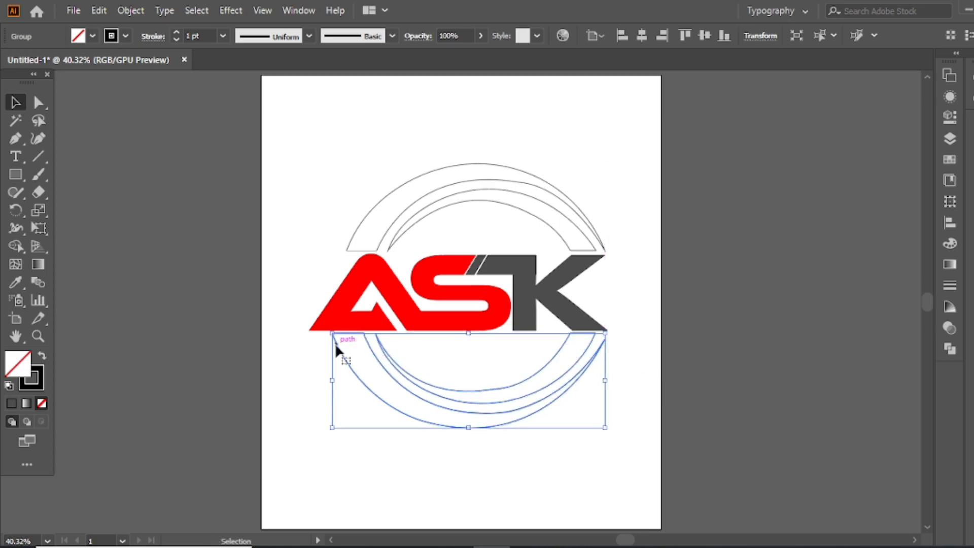
{"action": "mouse_move", "coordinate": [335, 382]}
{"action": "left_mouse_down"}
{"action": "mouse_move", "coordinate": [326, 385]}
{"action": "mouse_move", "coordinate": [347, 378]}
{"action": "left_mouse_up"}
{"action": "left_click", "coordinate": [297, 236]}
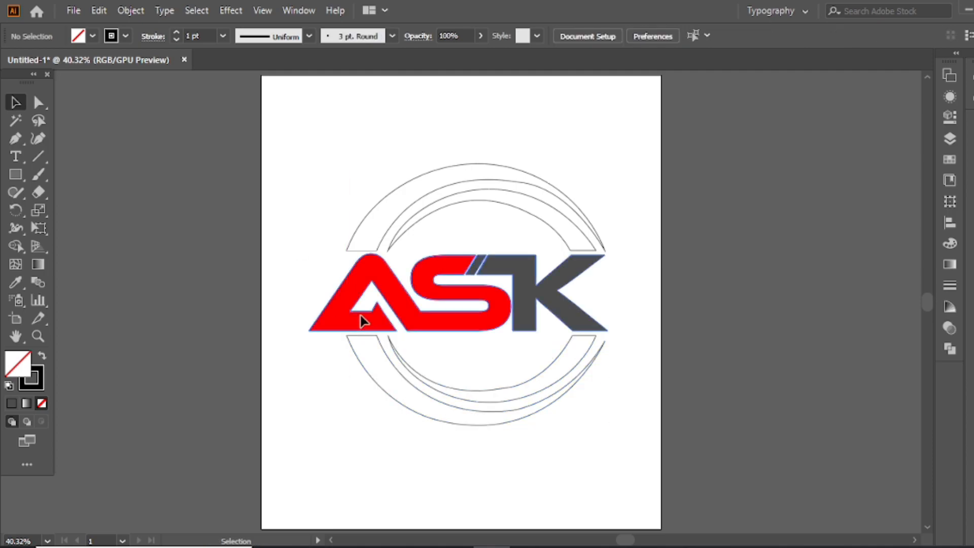
{"action": "left_click", "coordinate": [327, 303]}
{"action": "left_click_drag", "start_coordinate": [310, 296], "coordinate": [344, 244]}
{"action": "left_click", "coordinate": [304, 277]}
{"action": "left_click", "coordinate": [355, 240]}
{"action": "left_click_drag", "start_coordinate": [346, 207], "coordinate": [347, 208]}
{"action": "key", "text": "ctrl+z"}
Centre the lettering and both ring halves horizontally on the artboard.
{"action": "left_click", "coordinate": [329, 184]}
{"action": "left_click_drag", "start_coordinate": [432, 305], "coordinate": [503, 481]}
{"action": "left_click", "coordinate": [642, 35]}
{"action": "left_click", "coordinate": [590, 121]}
Scale the ASK lettering down proportionally about its centre to the width of the ring halves.
{"action": "left_click", "coordinate": [573, 309]}
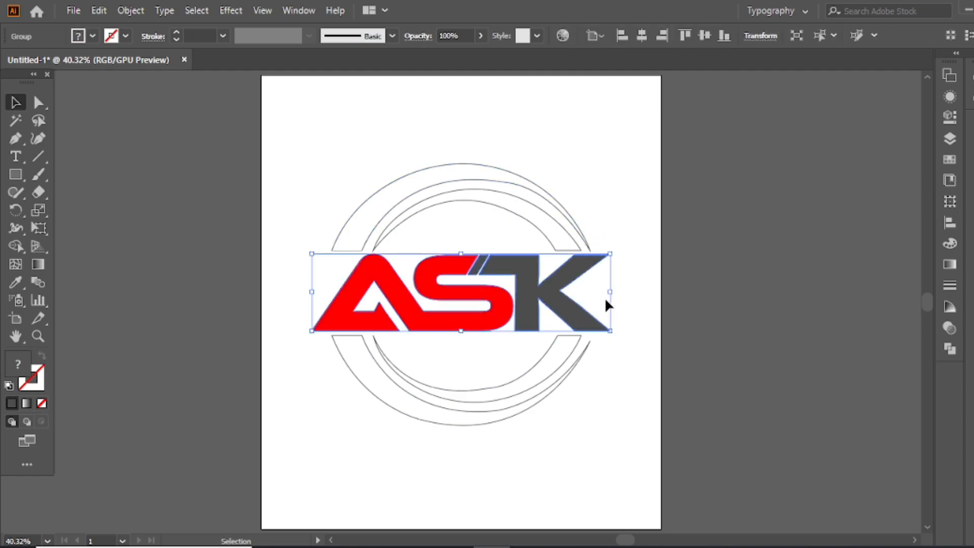
{"action": "left_click_drag", "start_coordinate": [613, 293], "coordinate": [592, 294]}
{"action": "left_click", "coordinate": [611, 273]}
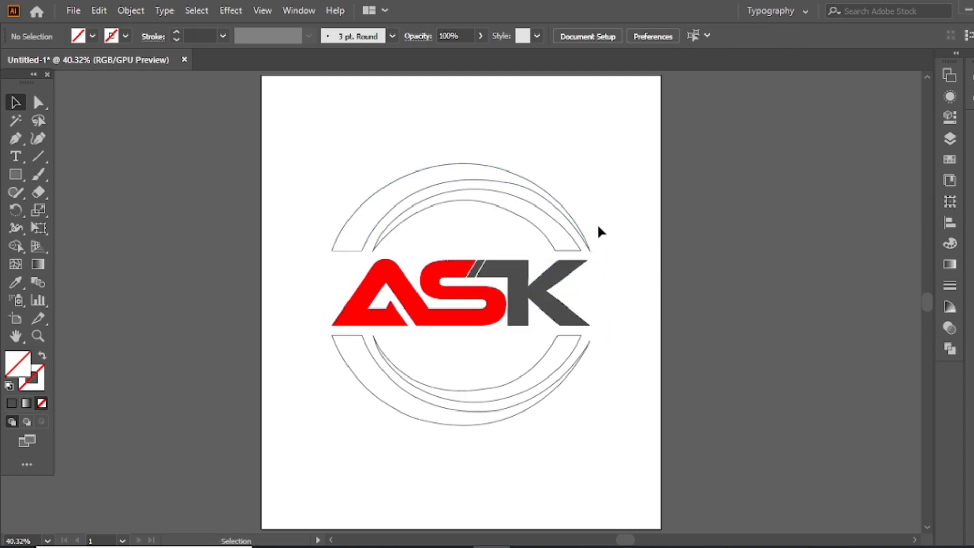
Nudge the upper ring half down until it sits just above the lettering.
{"action": "left_click", "coordinate": [519, 175]}
{"action": "key", "text": "Down"}
{"action": "key", "text": "Down"}
{"action": "key", "text": "Down"}
{"action": "key", "text": "Down"}
{"action": "key", "text": "Down"}
{"action": "key", "text": "Down"}
{"action": "key", "text": "Down"}
{"action": "key", "text": "Down"}
{"action": "key", "text": "Down"}
{"action": "key", "text": "Down"}
{"action": "key", "text": "Down"}
{"action": "key", "text": "Down"}
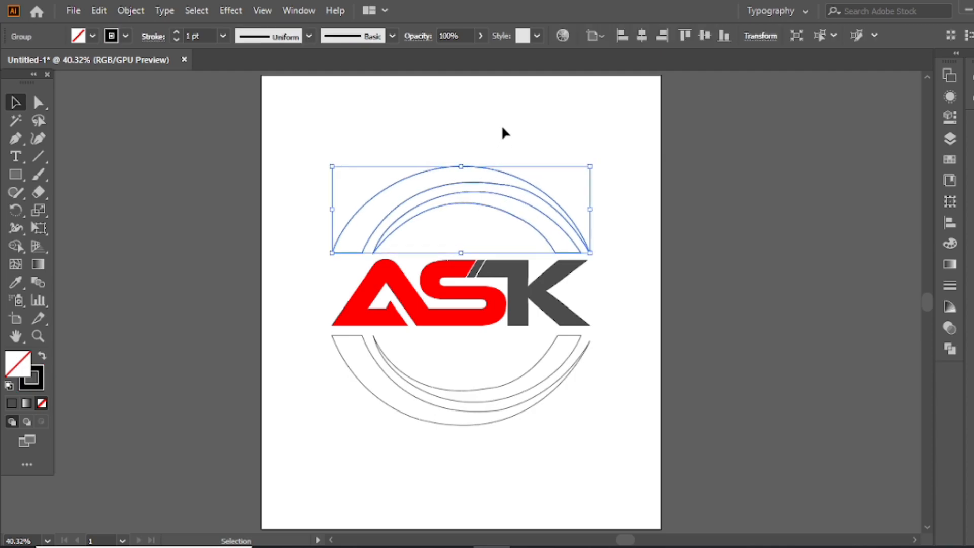
Nudge the lower ring half up until it sits just beneath the lettering.
{"action": "left_click", "coordinate": [523, 375]}
{"action": "left_click", "coordinate": [525, 371]}
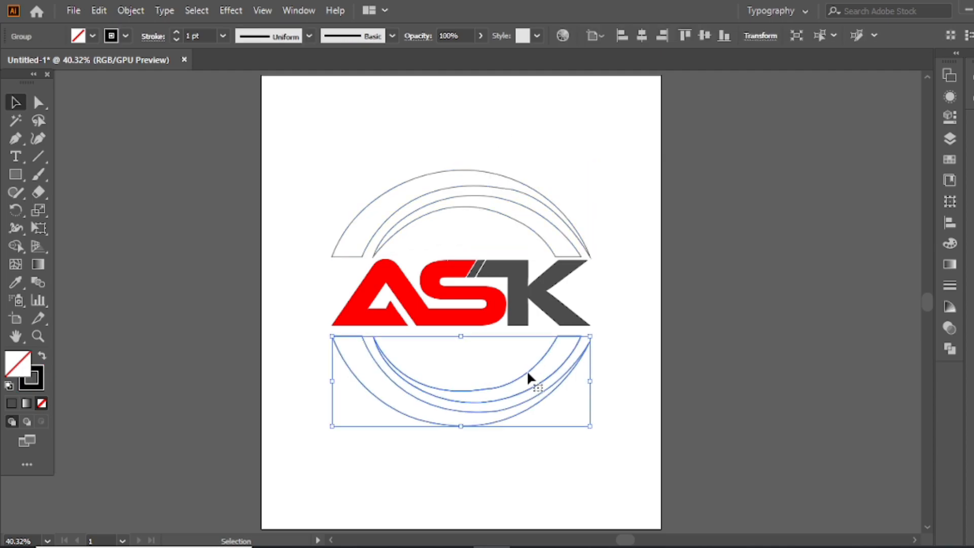
{"action": "key", "text": "Up"}
{"action": "key", "text": "Up"}
{"action": "key", "text": "Up"}
{"action": "key", "text": "Up"}
{"action": "key", "text": "Up"}
{"action": "key", "text": "Up"}
{"action": "key", "text": "Up"}
{"action": "key", "text": "Up"}
{"action": "key", "text": "Up"}
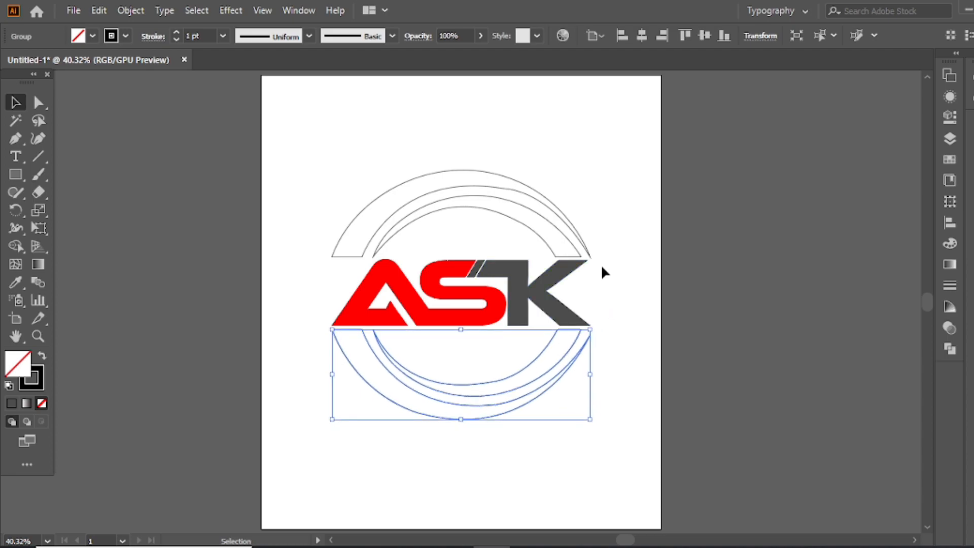
Align the lettering and both ring halves on their shared horizontal centre.
{"action": "left_click", "coordinate": [607, 288]}
{"action": "key", "text": "ctrl+a"}
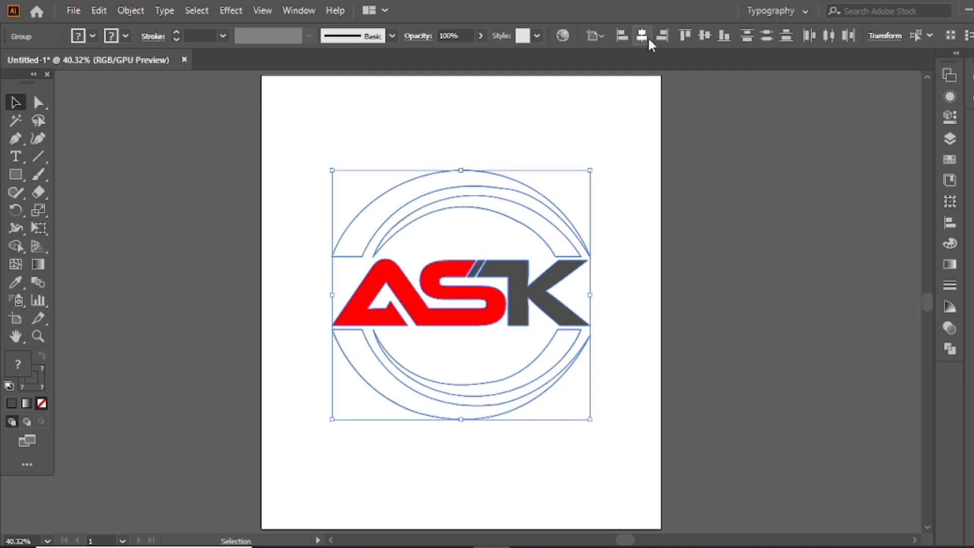
{"action": "left_click", "coordinate": [415, 133]}
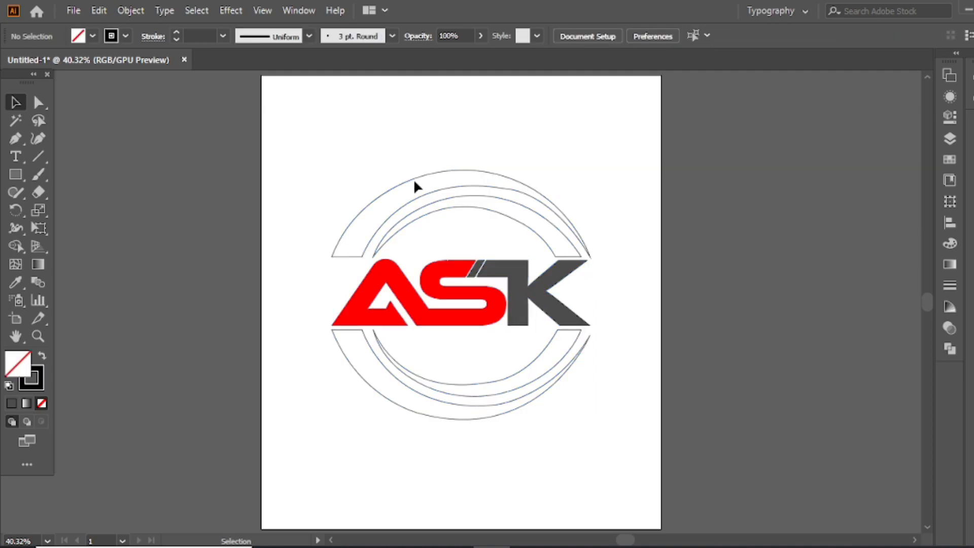
Fill the outer arc of the upper ring half with the red of the letter A using the Eyedropper.
{"action": "key", "text": "a"}
{"action": "left_click", "coordinate": [412, 178]}
{"action": "key", "text": "i"}
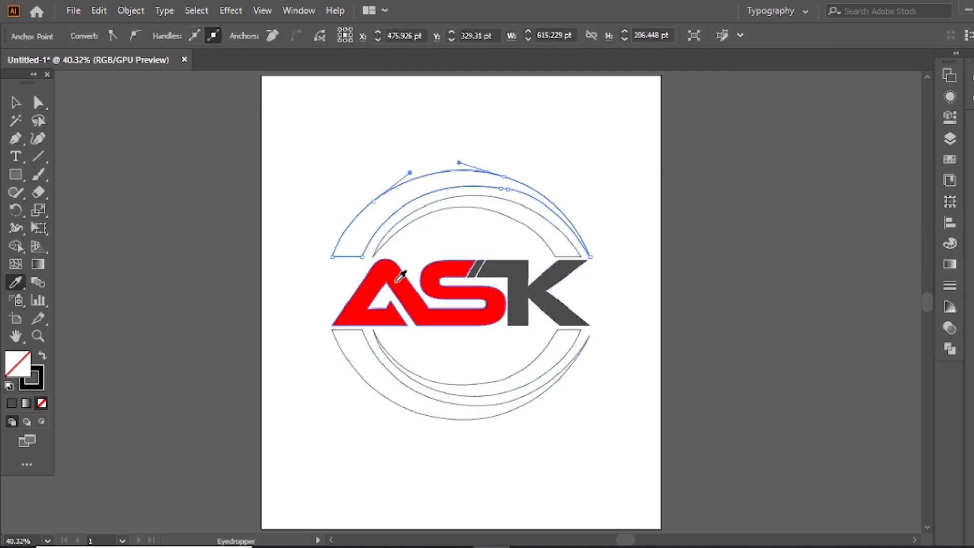
{"action": "left_click", "coordinate": [403, 277]}
{"action": "key", "text": "v"}
Fill the inner arc of the upper ring half with the dark grey of the letter K using the Eyedropper.
{"action": "left_click", "coordinate": [476, 210]}
{"action": "key", "text": "a"}
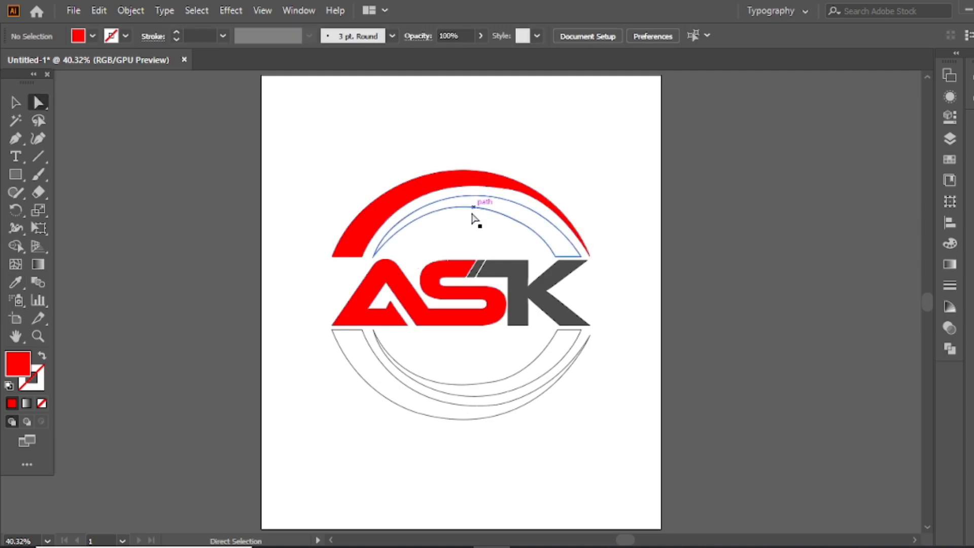
{"action": "left_click", "coordinate": [473, 213]}
{"action": "key", "text": "i"}
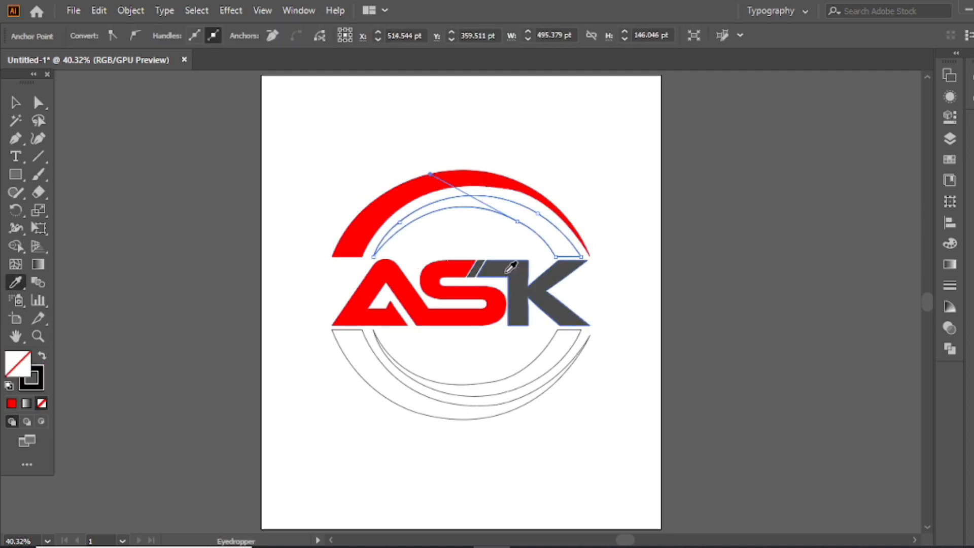
{"action": "left_click", "coordinate": [505, 271]}
Fill the outer arc of the lower ring half with the red of the letter S using the Eyedropper.
{"action": "key", "text": "a"}
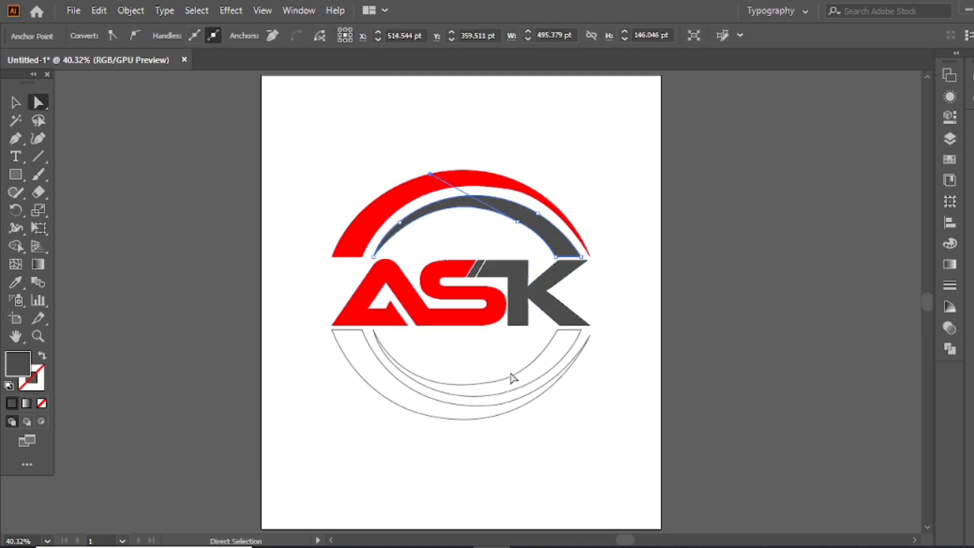
{"action": "left_click", "coordinate": [398, 380]}
{"action": "key", "text": "i"}
{"action": "left_click", "coordinate": [435, 272]}
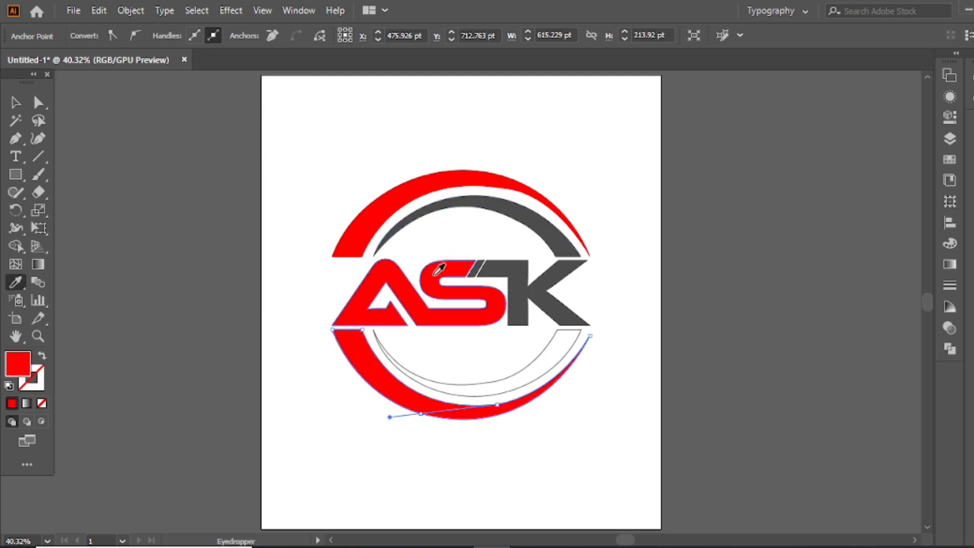
{"action": "key", "text": "v"}
Fill the inner arc of the lower ring half with the dark grey of the letter K using the Eyedropper.
{"action": "key", "text": "a"}
{"action": "left_click", "coordinate": [531, 370]}
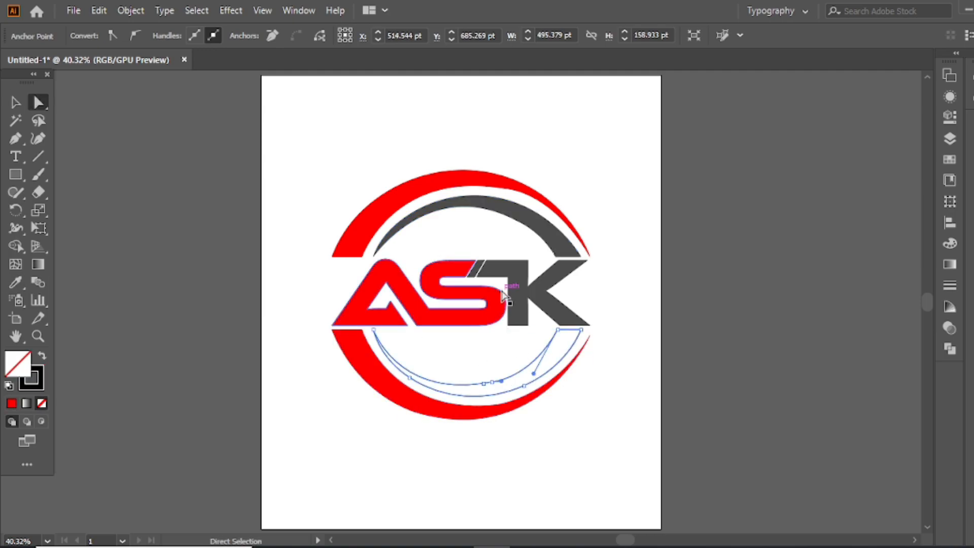
{"action": "key", "text": "i"}
{"action": "left_click", "coordinate": [522, 287]}
{"action": "key", "text": "v"}
{"action": "left_click_drag", "start_coordinate": [556, 145], "coordinate": [392, 416]}
{"action": "left_click", "coordinate": [462, 116]}
Nudge the upper red arc slightly down and the lower red arc slightly up, closer to the lettering.
{"action": "key", "text": "s"}
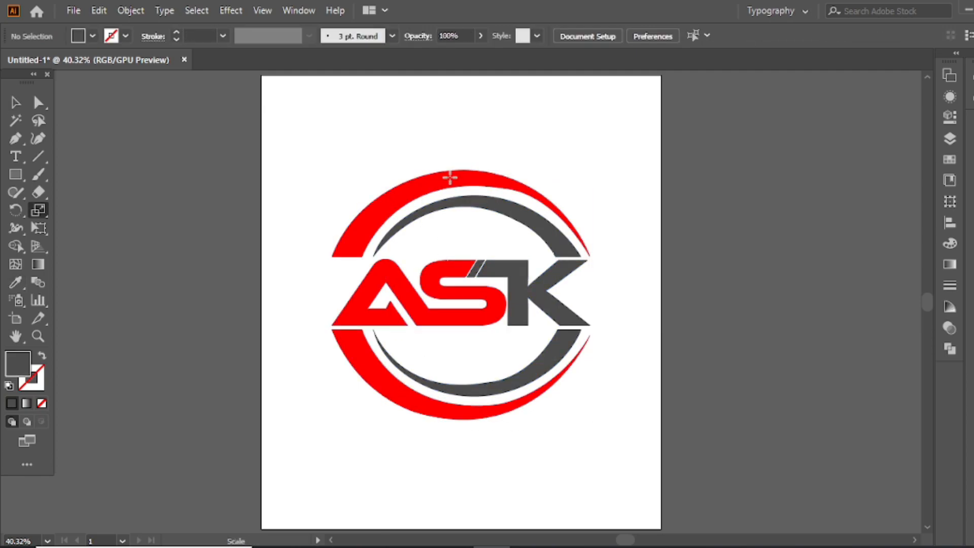
{"action": "key", "text": "a"}
{"action": "left_click", "coordinate": [454, 178]}
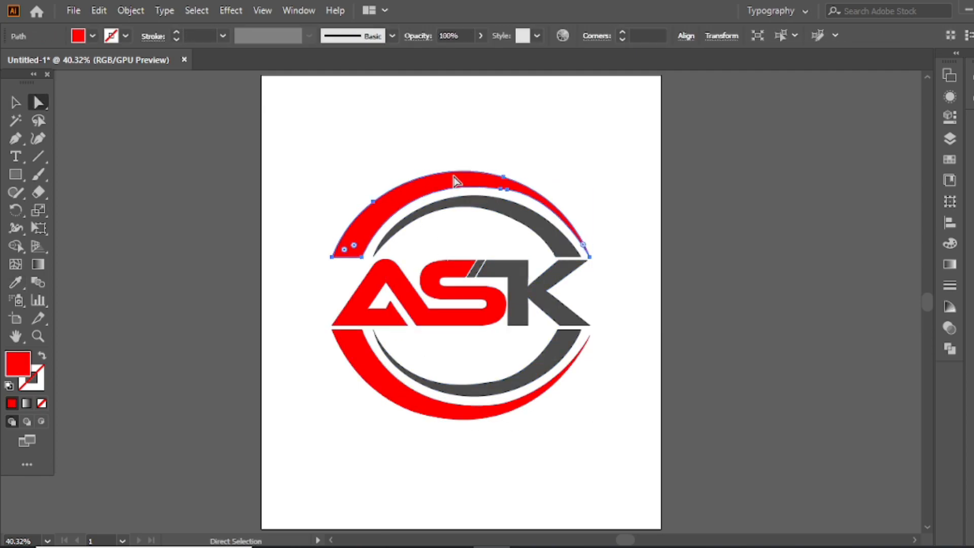
{"action": "left_click", "coordinate": [432, 389]}
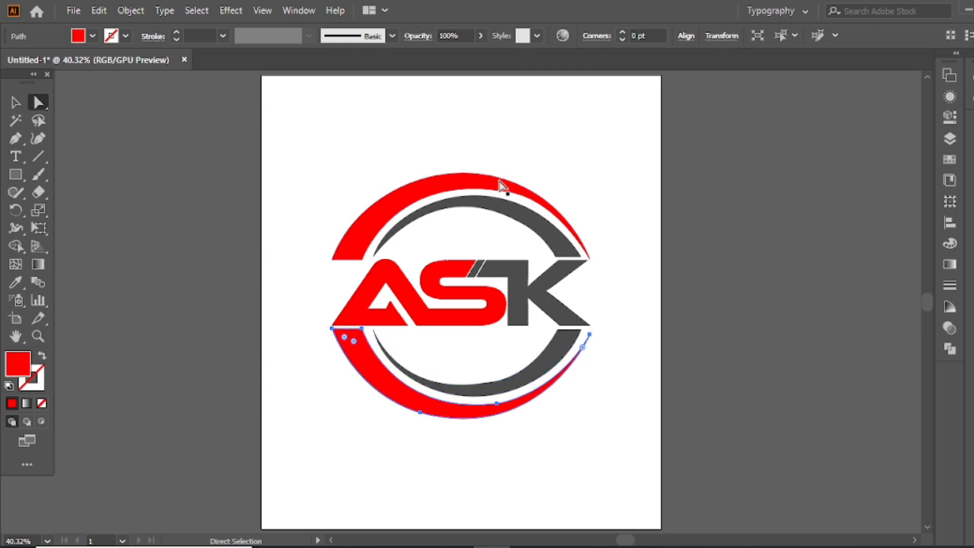
{"action": "left_click", "coordinate": [549, 159]}
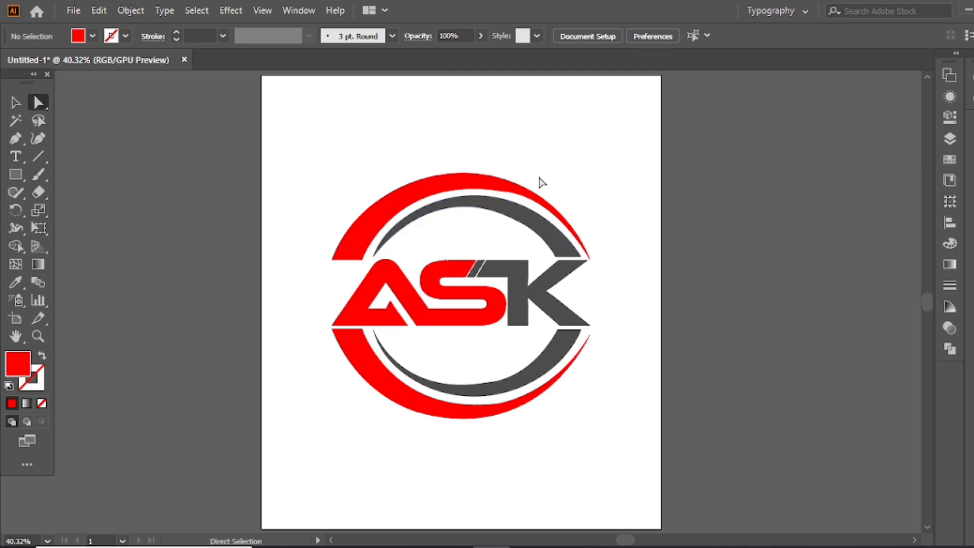
Group the lettering with both ring halves and scale the logo down proportionally about its centre to roughly three-fifths of its size.
{"action": "key", "text": "v"}
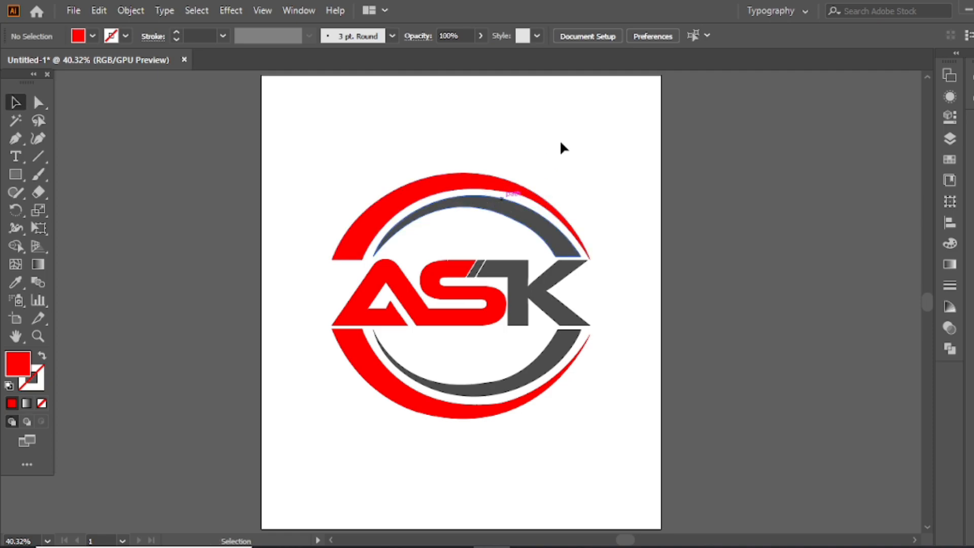
{"action": "left_click_drag", "start_coordinate": [609, 137], "coordinate": [399, 389]}
{"action": "right_click", "coordinate": [375, 97]}
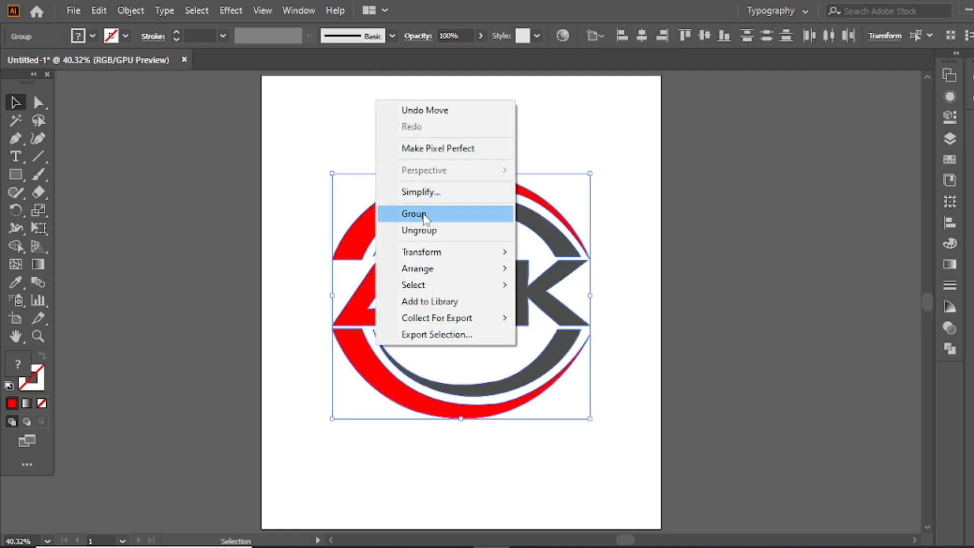
{"action": "left_click", "coordinate": [421, 214]}
{"action": "left_click_drag", "start_coordinate": [590, 419], "coordinate": [539, 372]}
{"action": "left_click", "coordinate": [396, 117]}
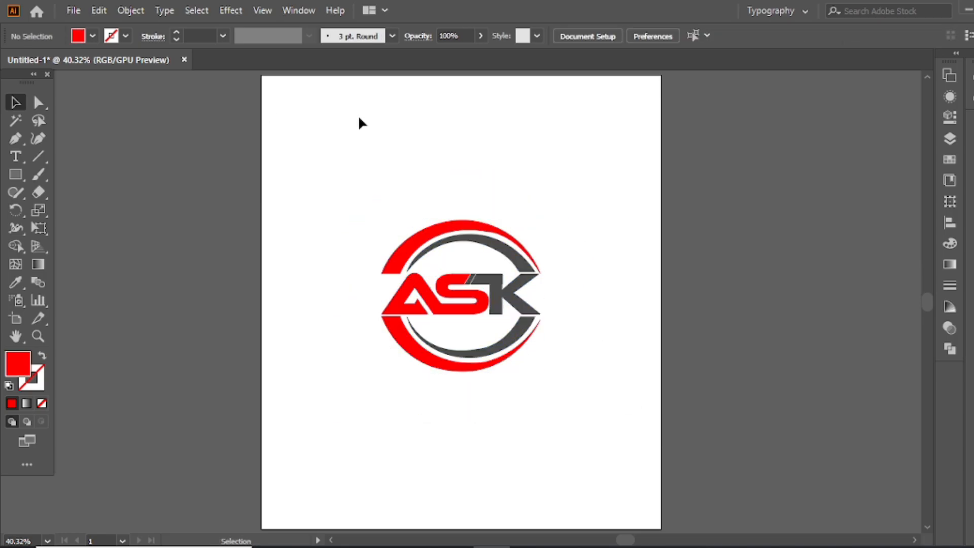